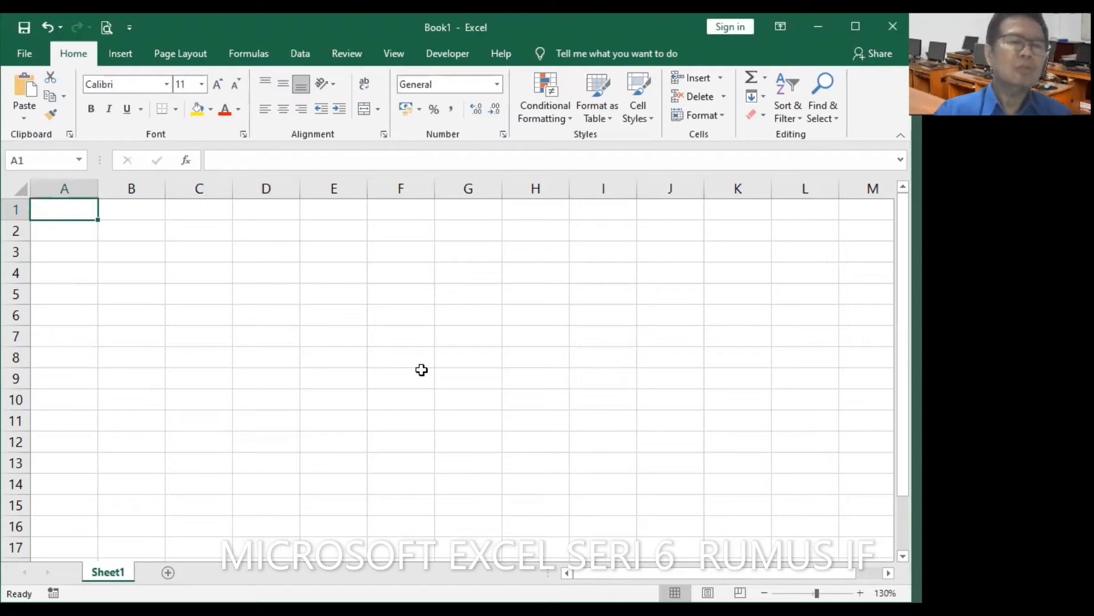
Step: Enter "JIKA ANGKA YANG ADA DIKOLOM A DITAMBAH DENGAN ANGKA YANG ADA DI KOLOM B HASILNYA LEBIH DARI," in cell A1
{"action": "type", "text": "JIKA"}
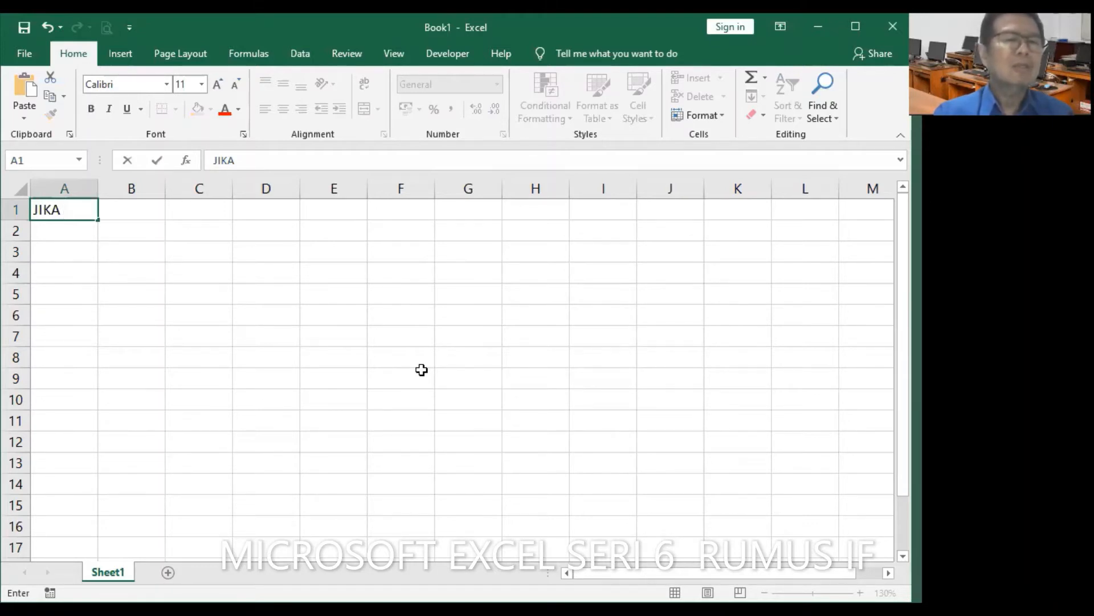
{"action": "type", "text": "ANG"}
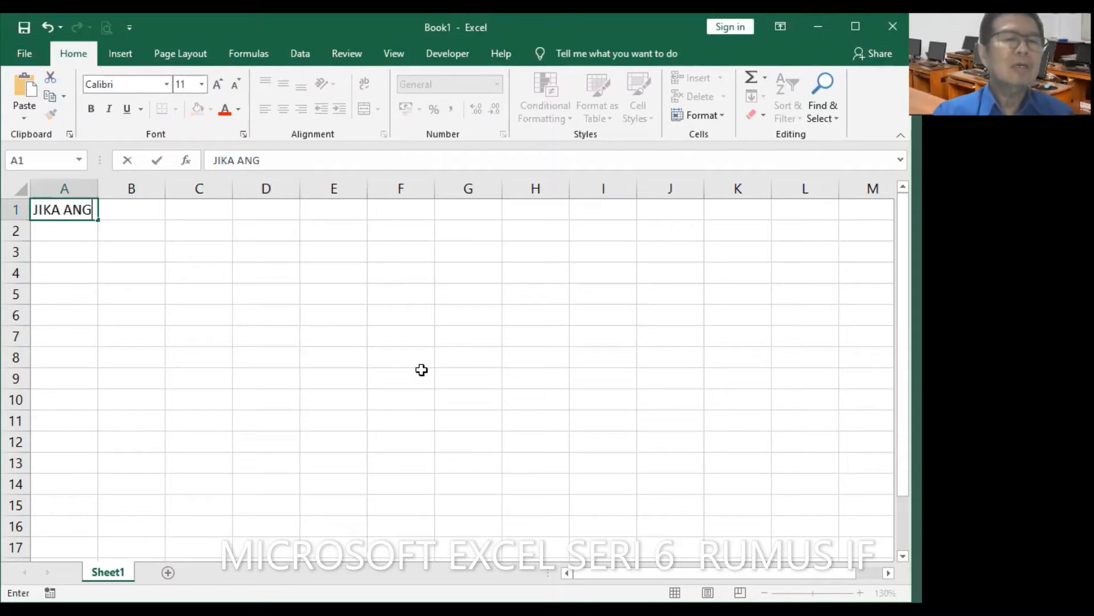
{"action": "type", "text": "KA YANG A"}
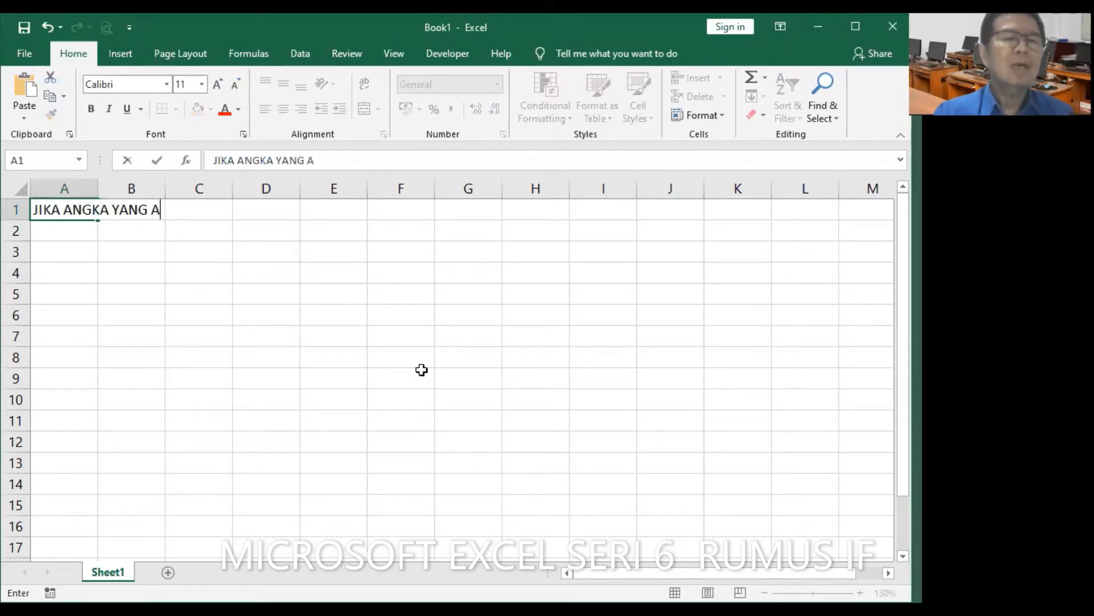
{"action": "type", "text": "DA DIKOLO"}
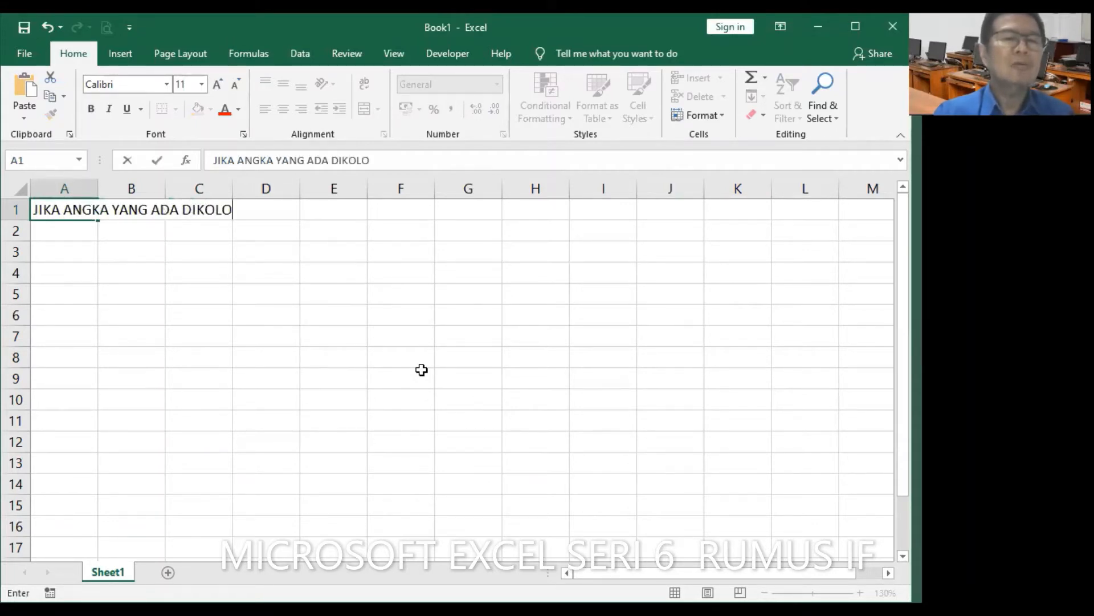
{"action": "type", "text": "M A DITA"}
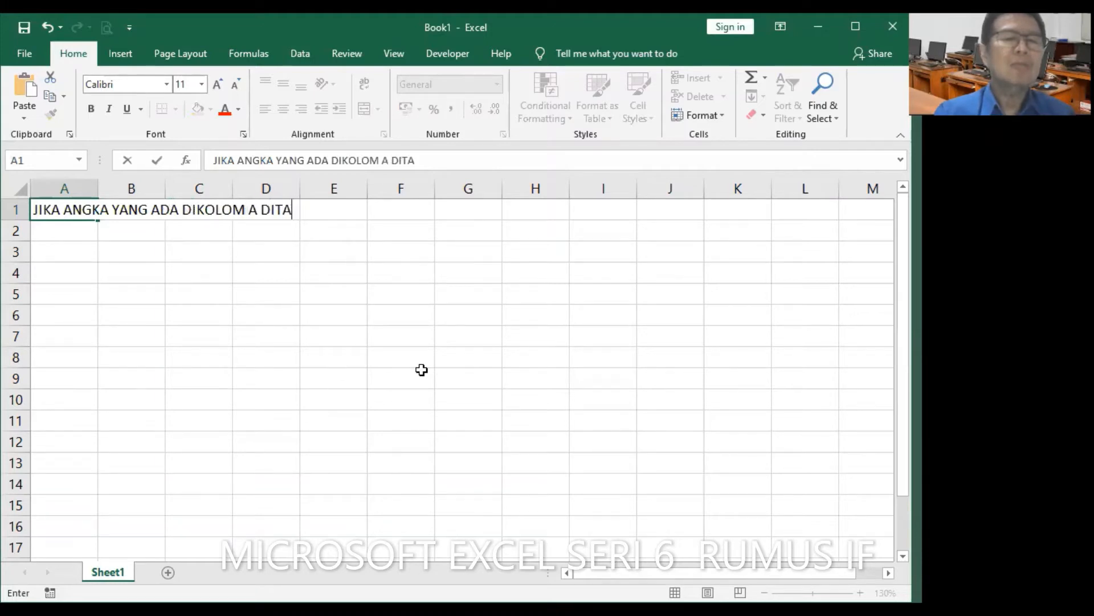
{"action": "type", "text": "MBAH DENGAN "}
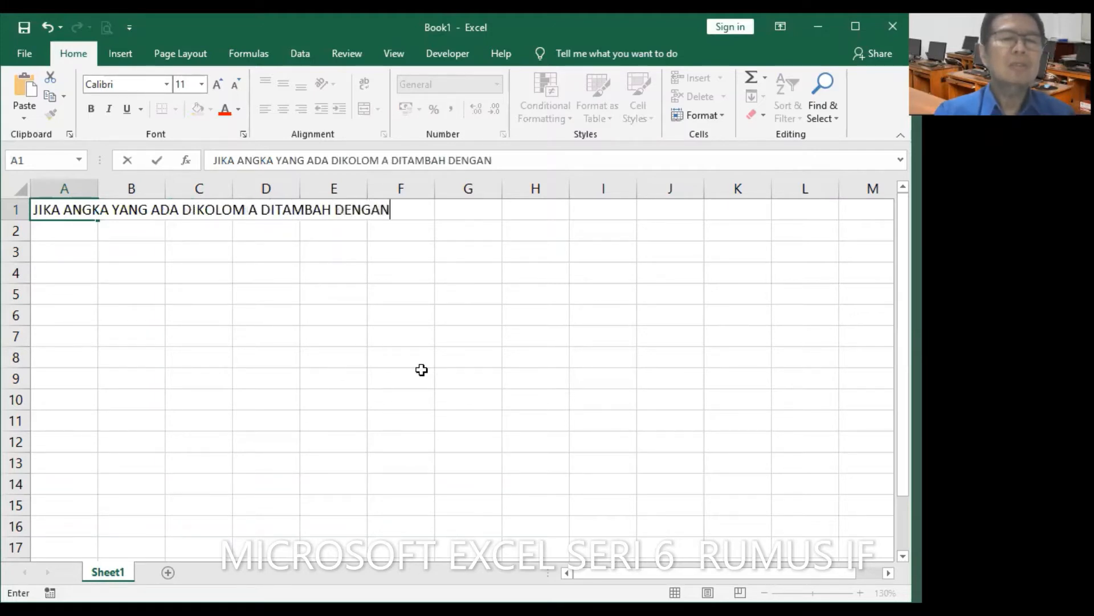
{"action": "type", "text": "ANGKA YANG"}
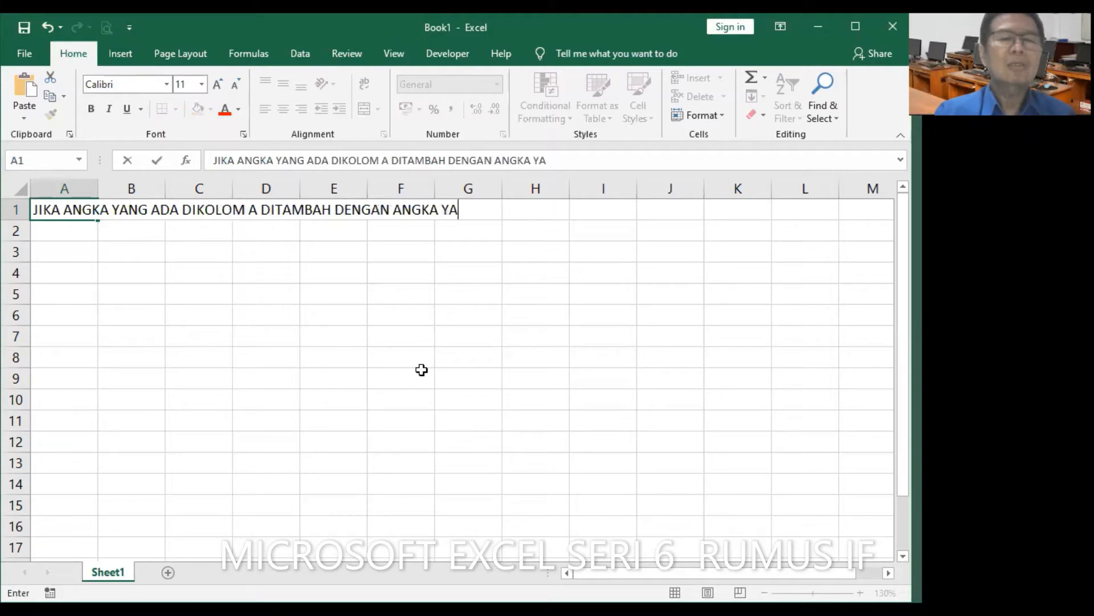
{"action": "type", "text": " ADA DI "}
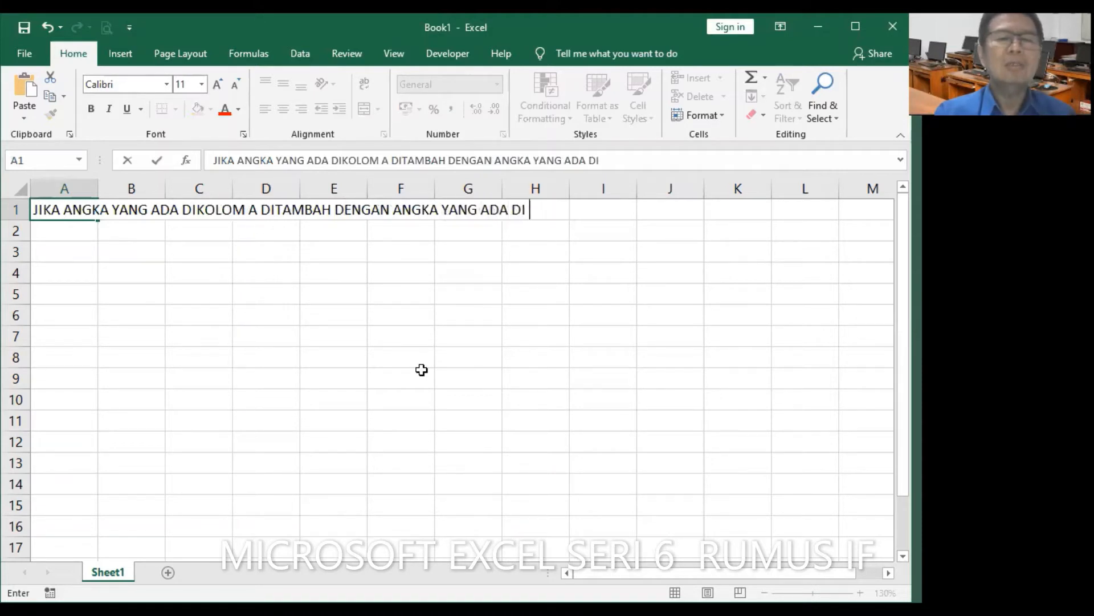
{"action": "type", "text": "KOLOM"}
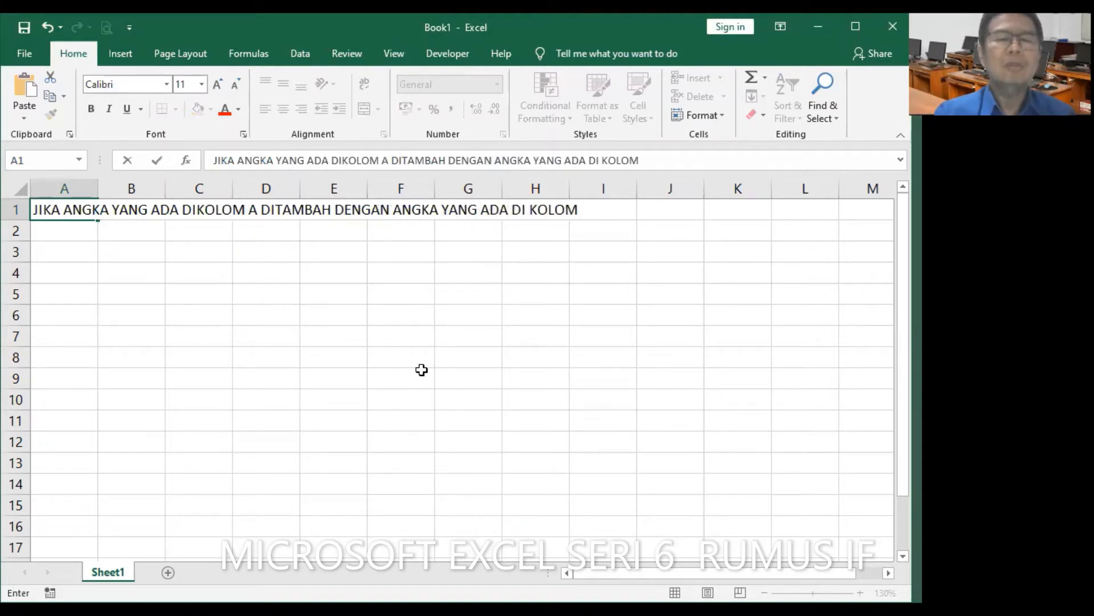
{"action": "type", "text": " B H"}
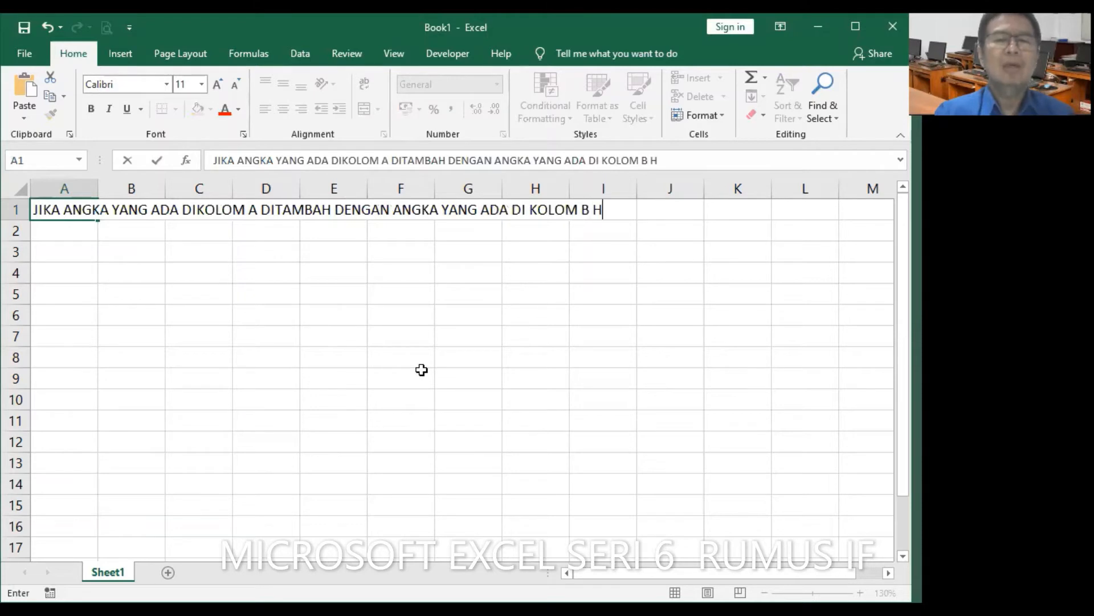
{"action": "type", "text": "ASILNY"}
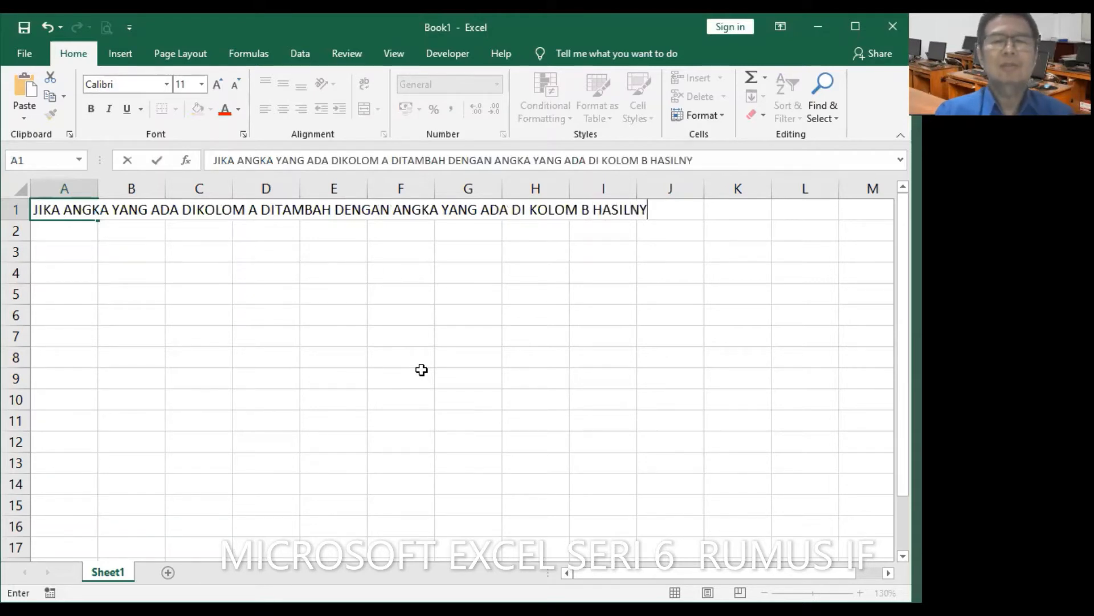
{"action": "type", "text": "A LEBIH"}
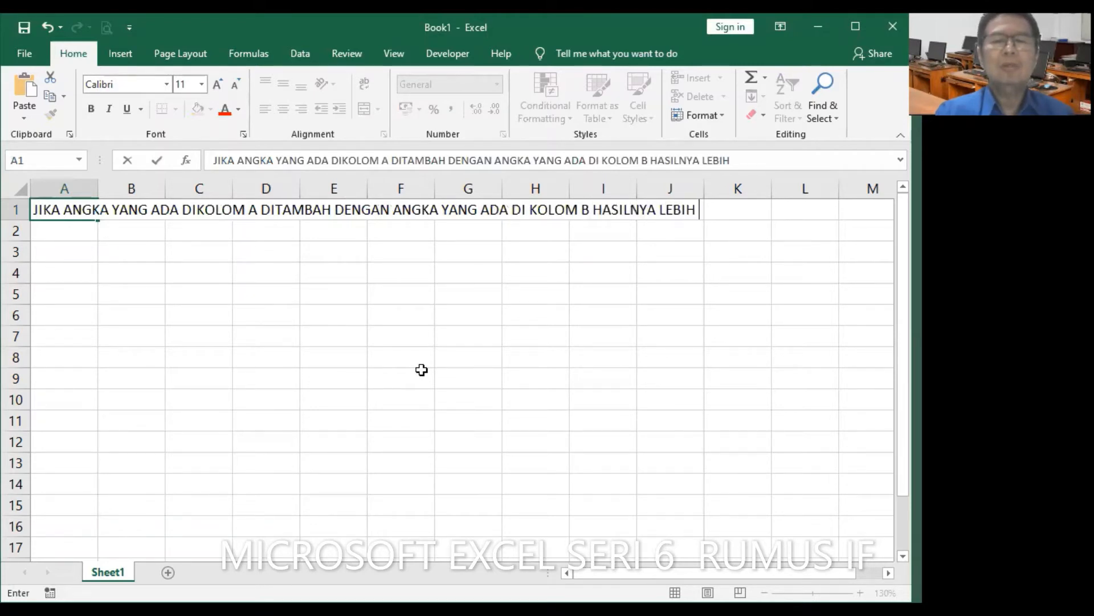
{"action": "type", "text": " DARI"}
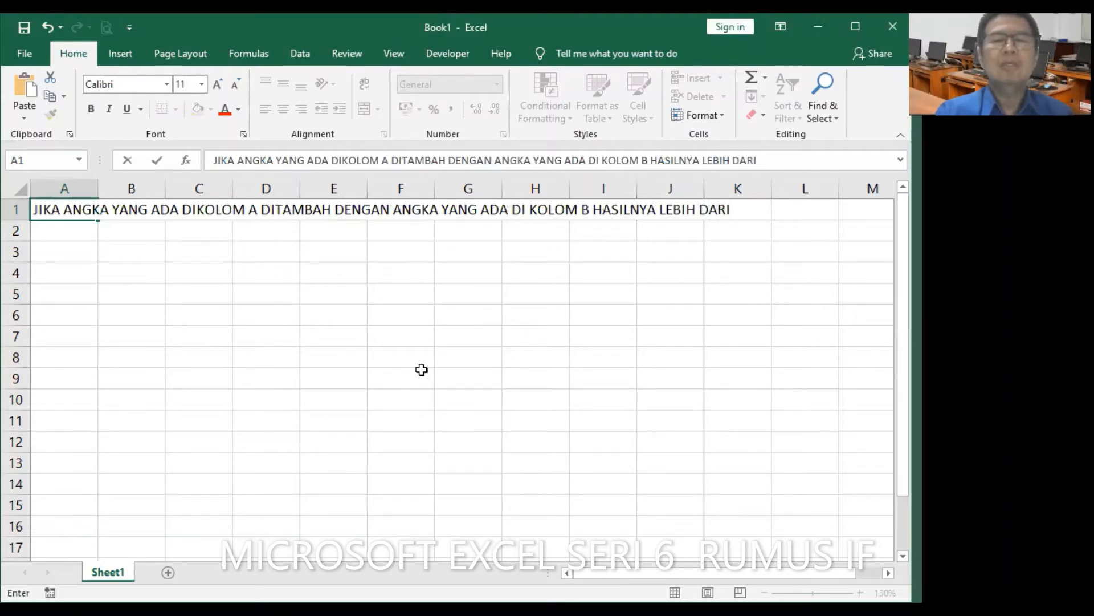
{"action": "type", "text": ","}
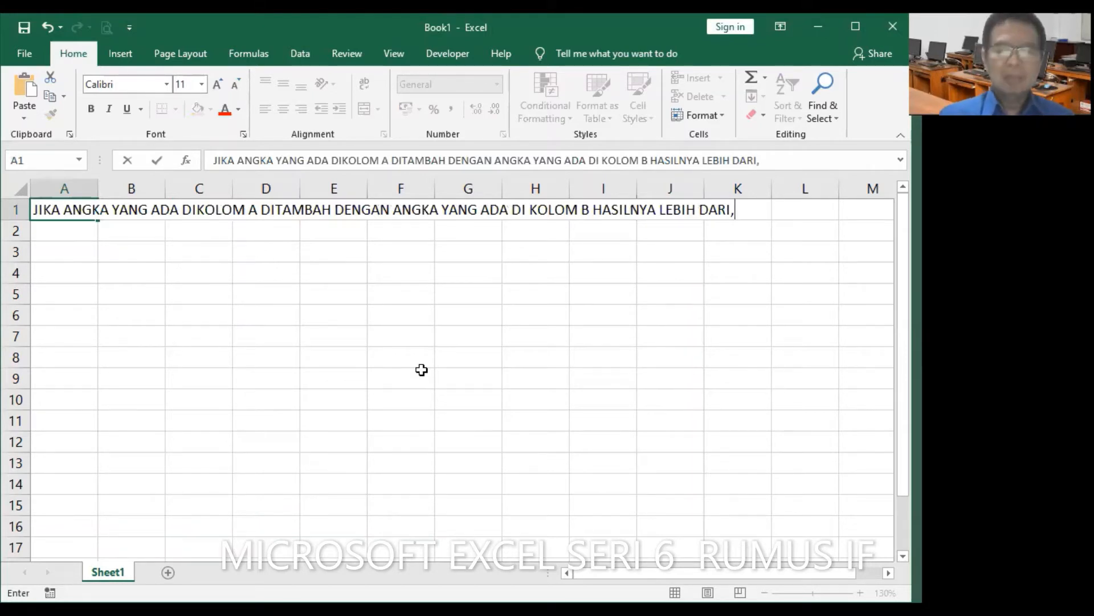
{"action": "key", "text": "Return"}
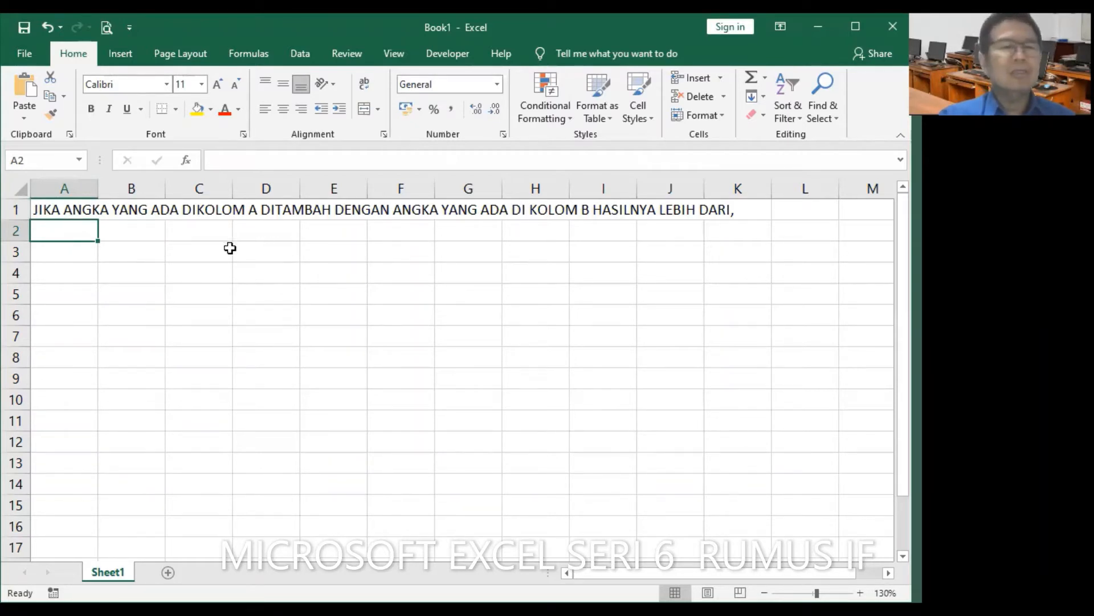
Step: Make only the word "JIKA" in cell A1 bold and red
{"action": "left_click", "coordinate": [51, 211]}
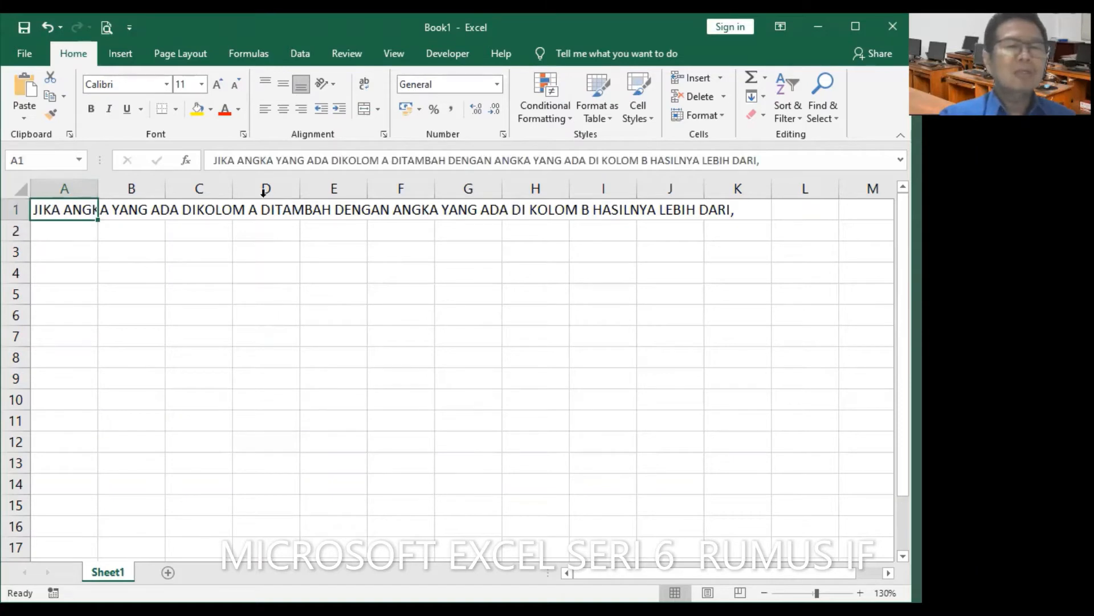
{"action": "double_click", "coordinate": [228, 162]}
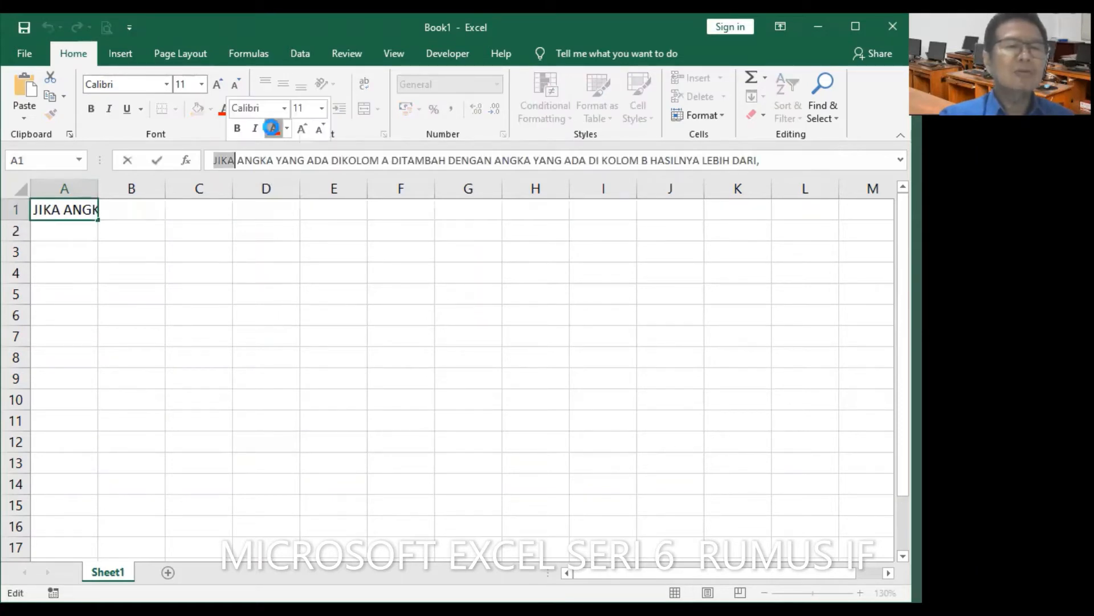
{"action": "left_click", "coordinate": [91, 108]}
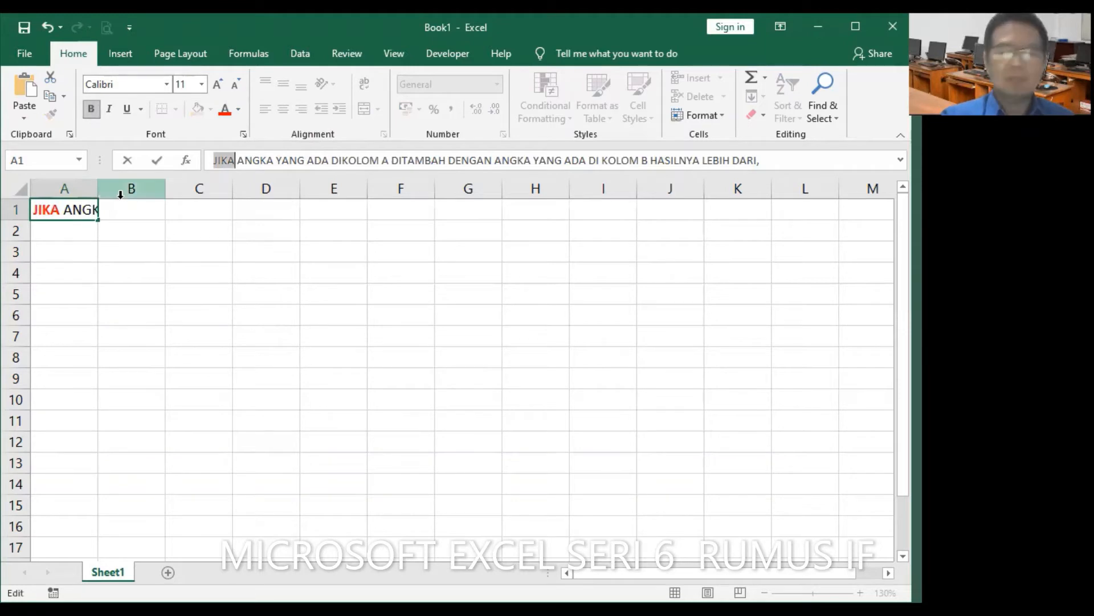
{"action": "key", "text": "Return"}
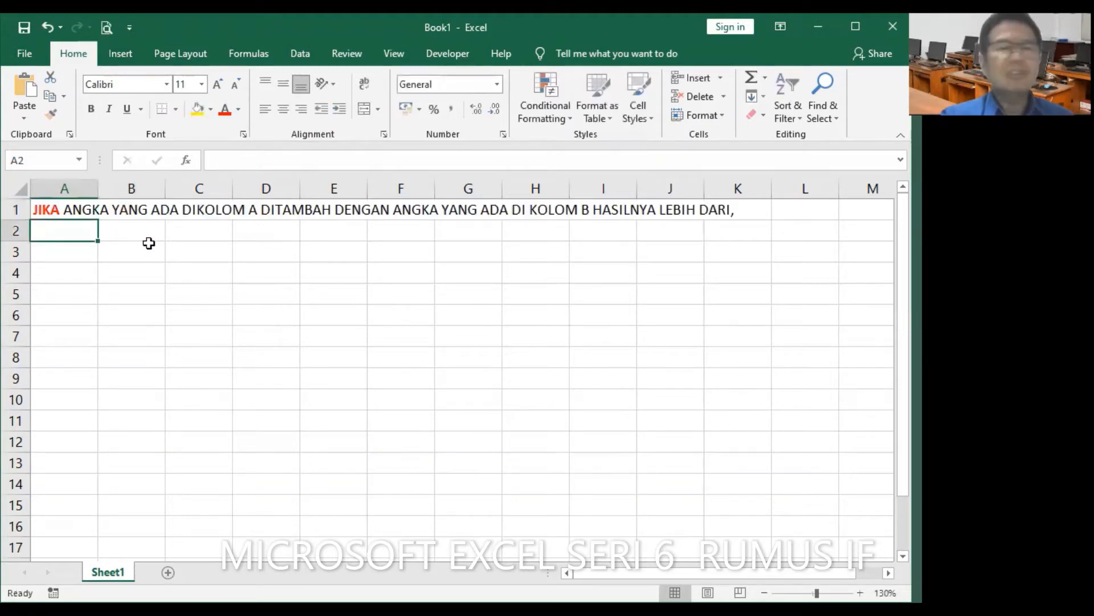
Step: Make the text "ANGKA YANG ADA DIKOLOM A DITAMBAH DENGAN ANGKA YANG ADA DI KOLOM B" in cell A1 bold and dark blue
{"action": "left_click", "coordinate": [69, 209]}
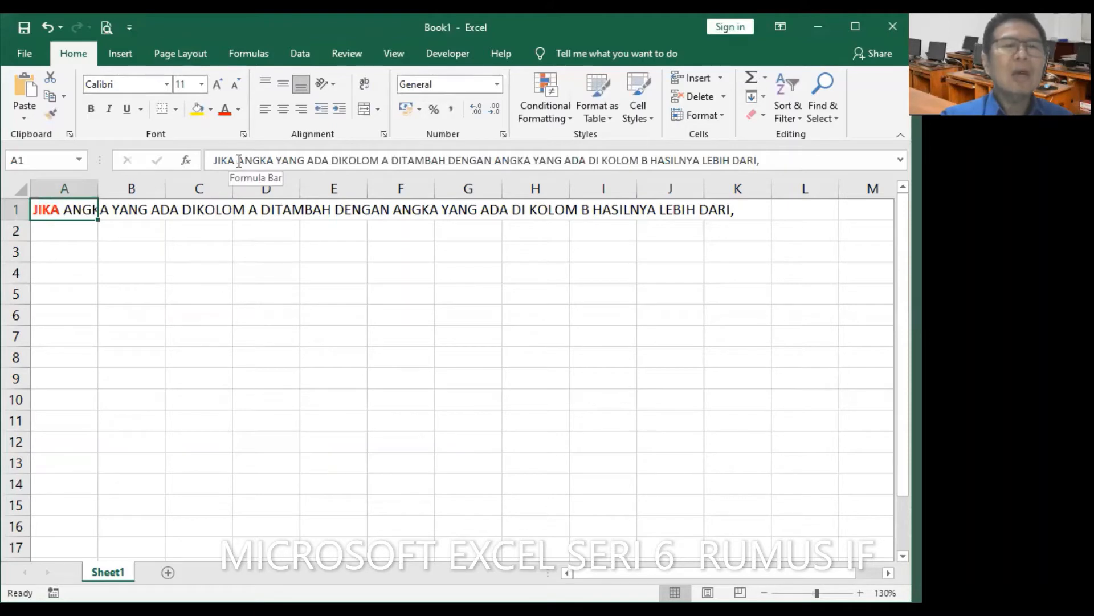
{"action": "left_click_drag", "start_coordinate": [239, 161], "coordinate": [649, 164]}
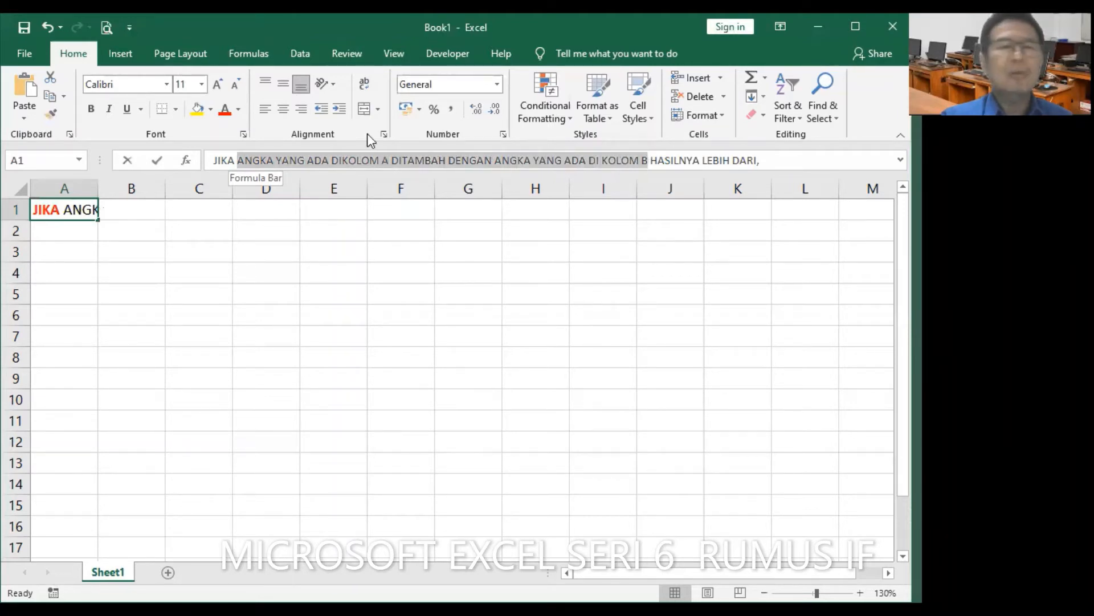
{"action": "left_click", "coordinate": [225, 109]}
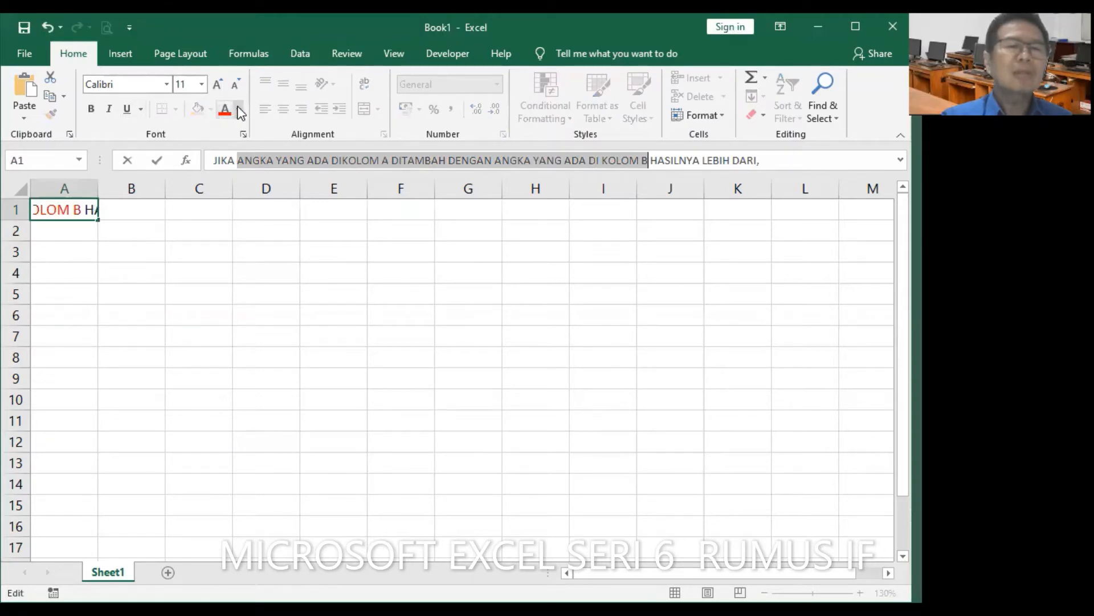
{"action": "left_click", "coordinate": [239, 109]}
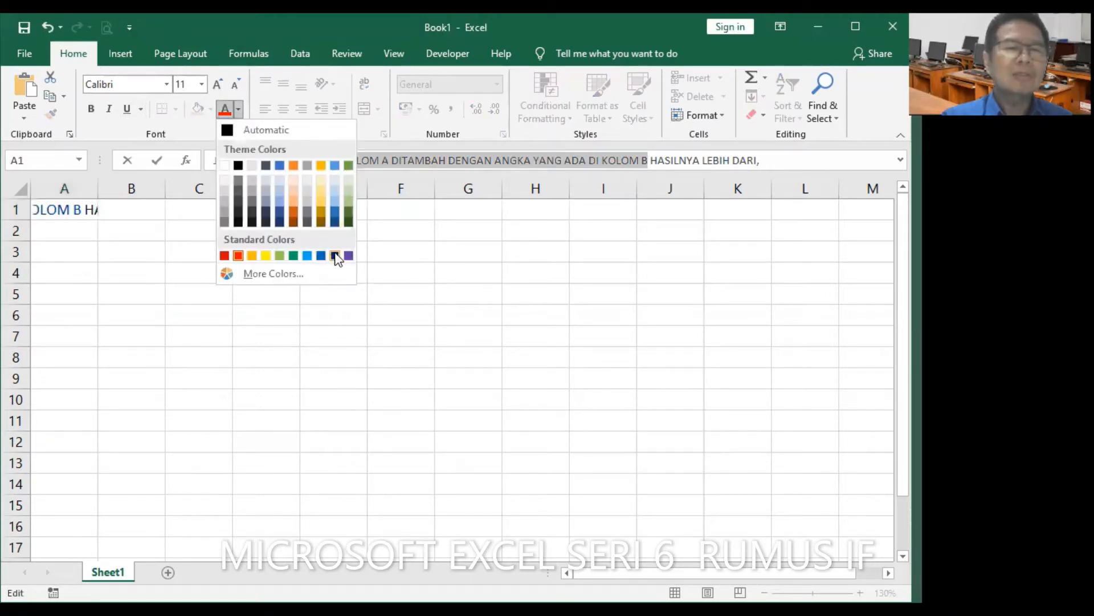
{"action": "left_click", "coordinate": [334, 256]}
{"action": "left_click", "coordinate": [90, 109]}
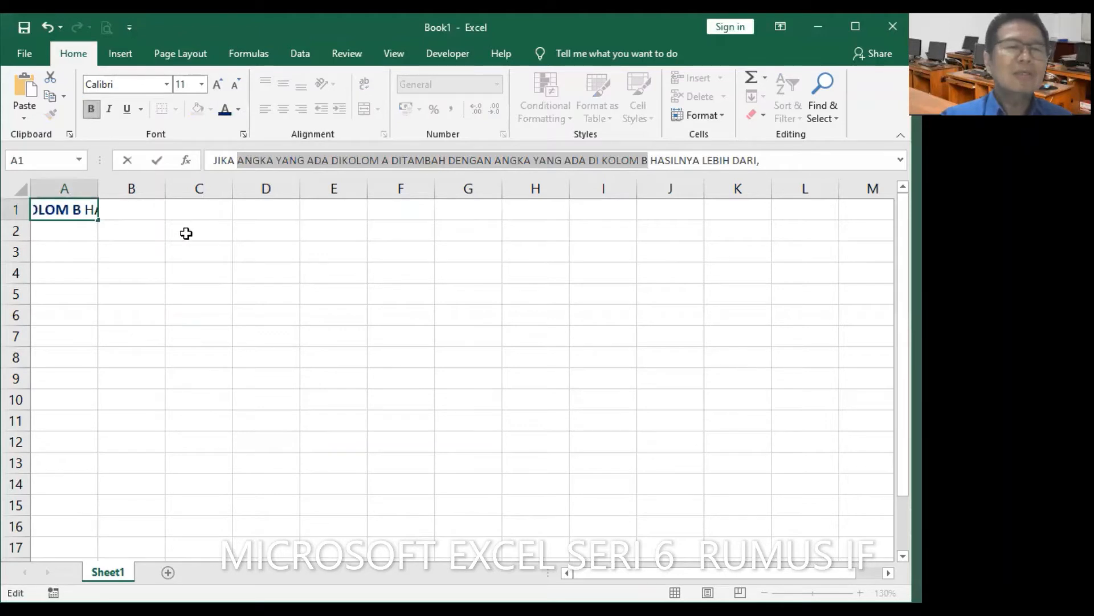
{"action": "key", "text": "Return"}
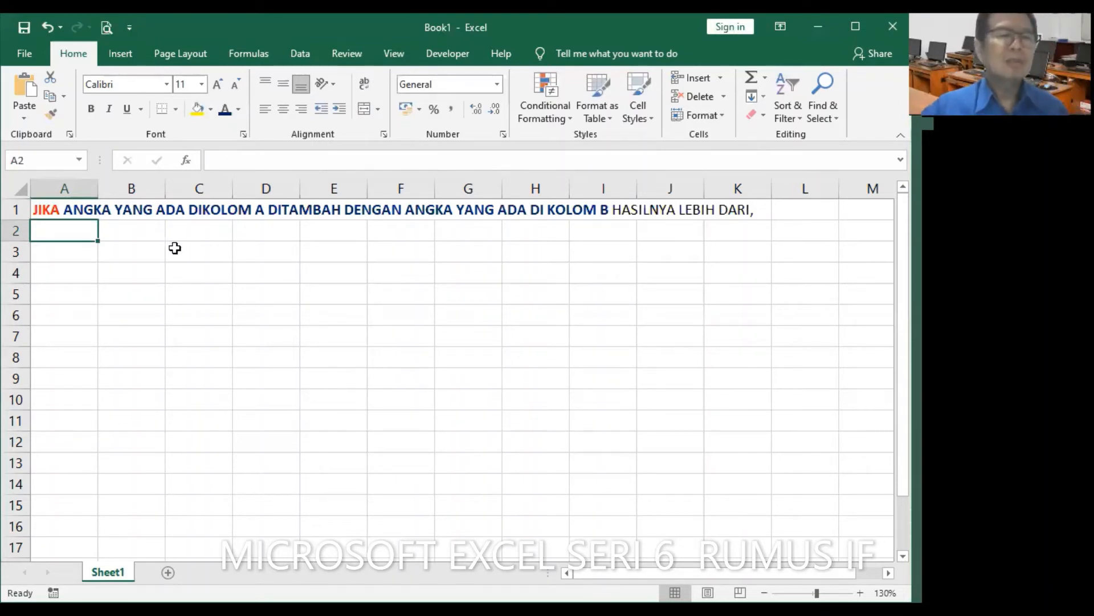
Step: Make the words "HASILNYA LEBIH DARI" in cell A1 bold and a lighter theme blue
{"action": "left_click", "coordinate": [45, 212]}
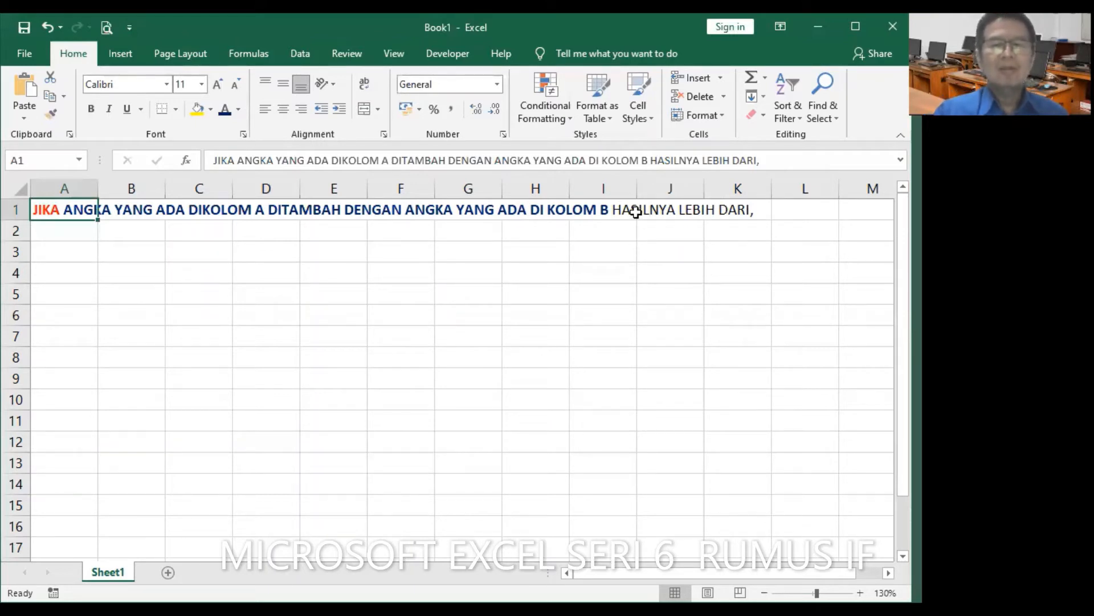
{"action": "left_click", "coordinate": [653, 161]}
{"action": "left_click_drag", "start_coordinate": [653, 161], "coordinate": [757, 165]}
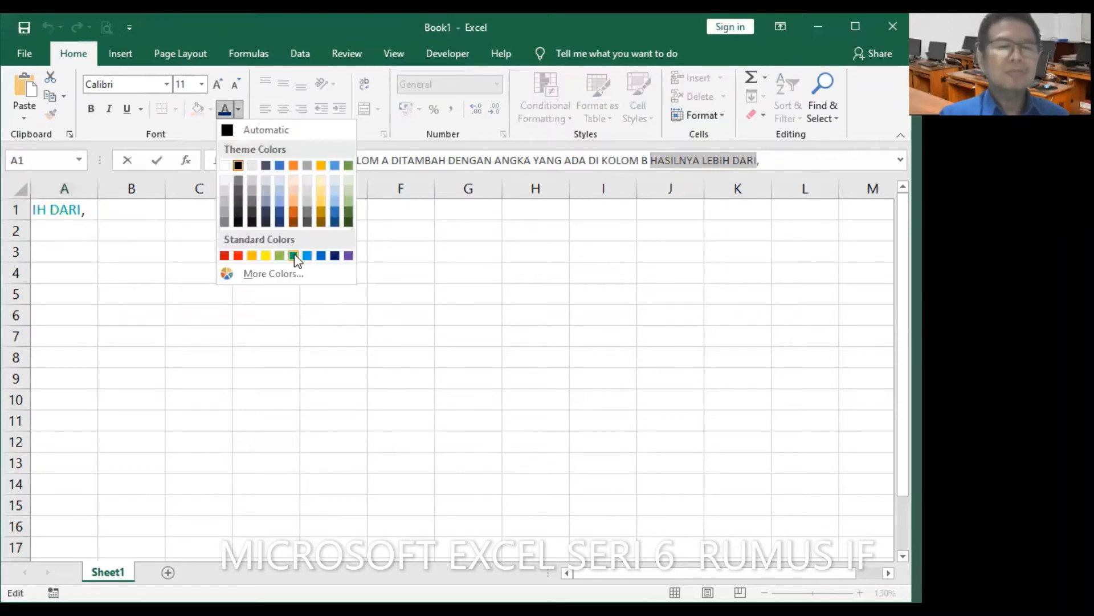
{"action": "left_click", "coordinate": [334, 210]}
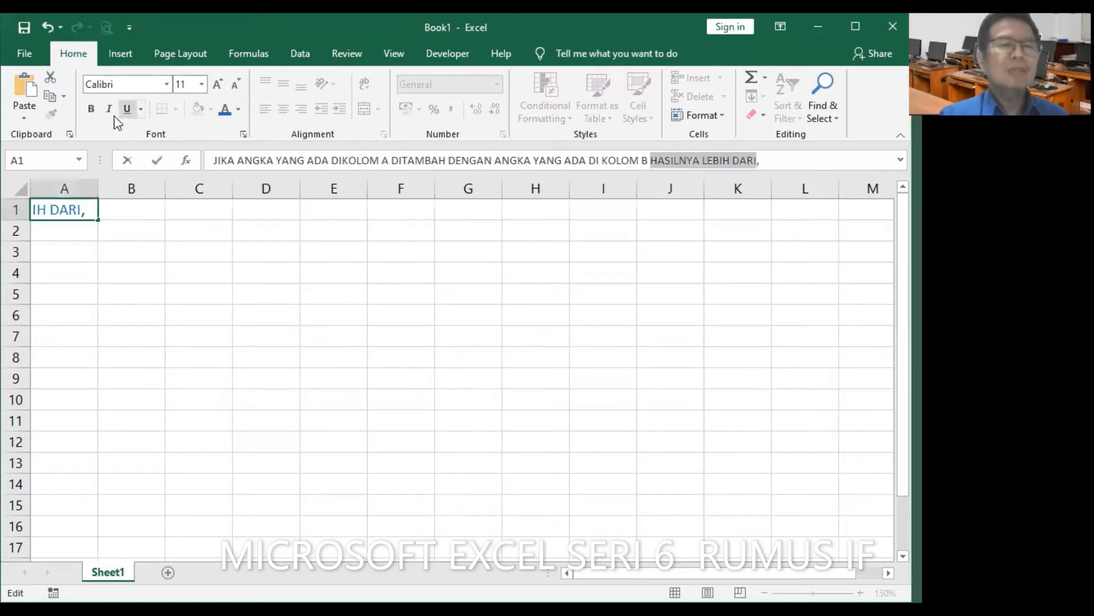
{"action": "left_click", "coordinate": [91, 108]}
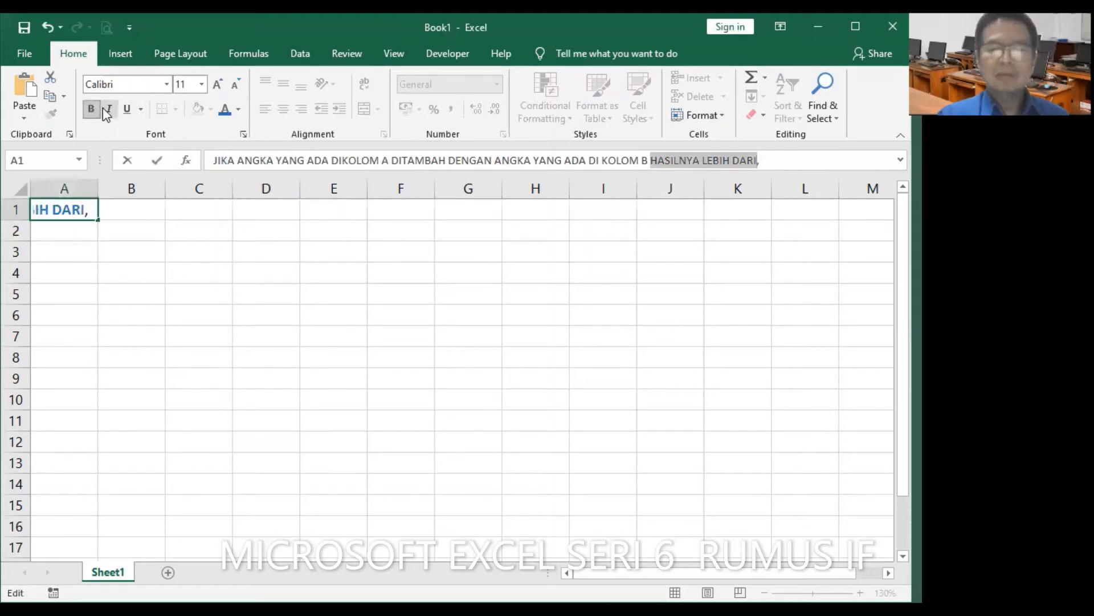
{"action": "key", "text": "Return"}
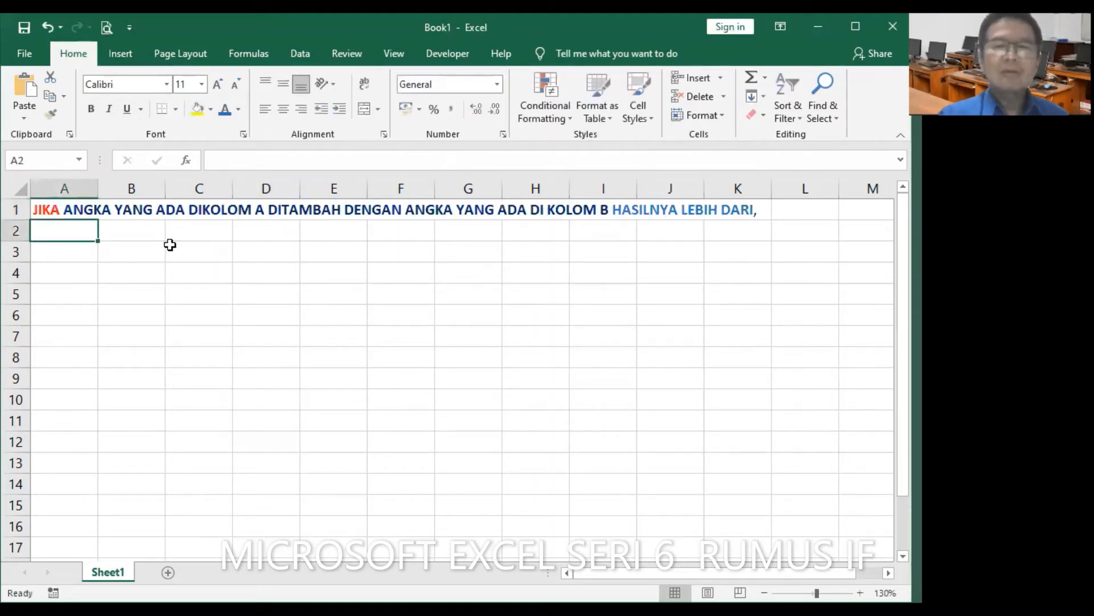
Step: Enter "MAKA KALIKANLAH KEDUA ANGKA TERSEBUT." in cell A2, below the condition sentence
{"action": "left_click", "coordinate": [54, 213]}
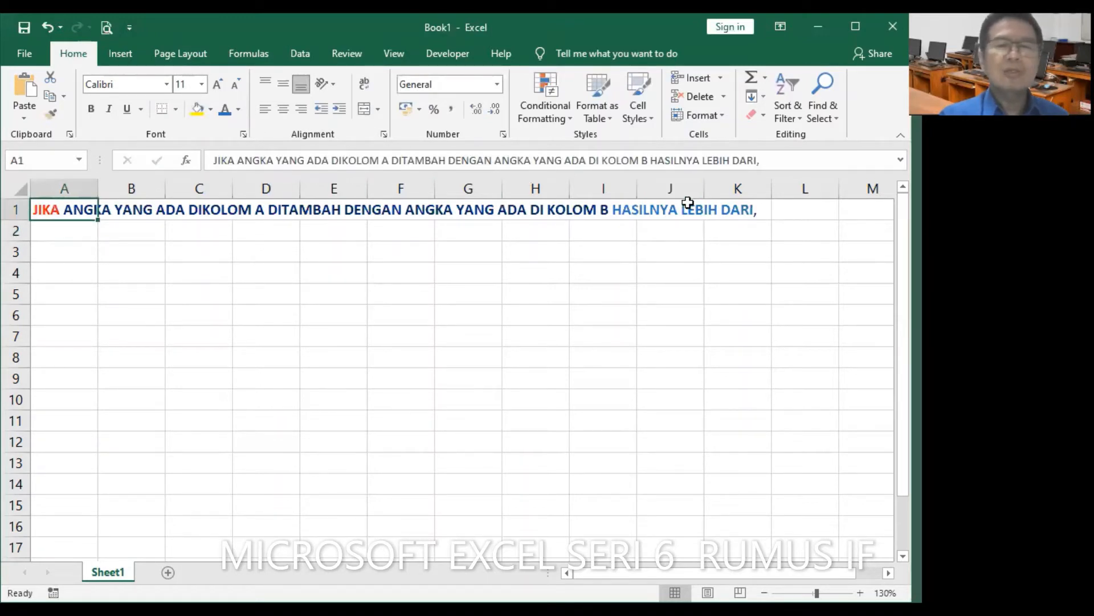
{"action": "left_click", "coordinate": [71, 230]}
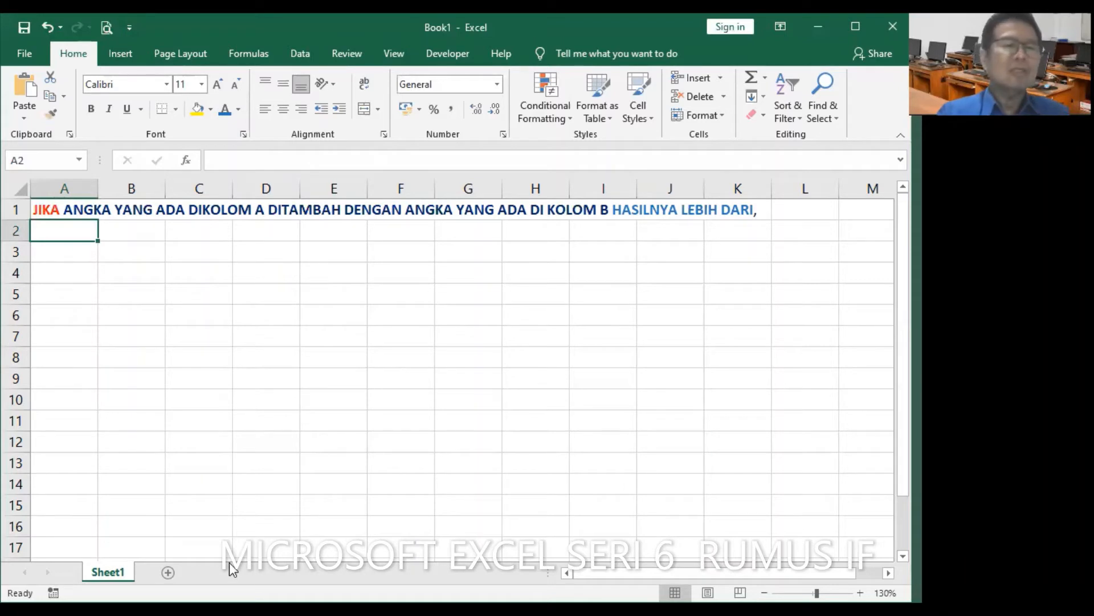
{"action": "type", "text": "MAKA"}
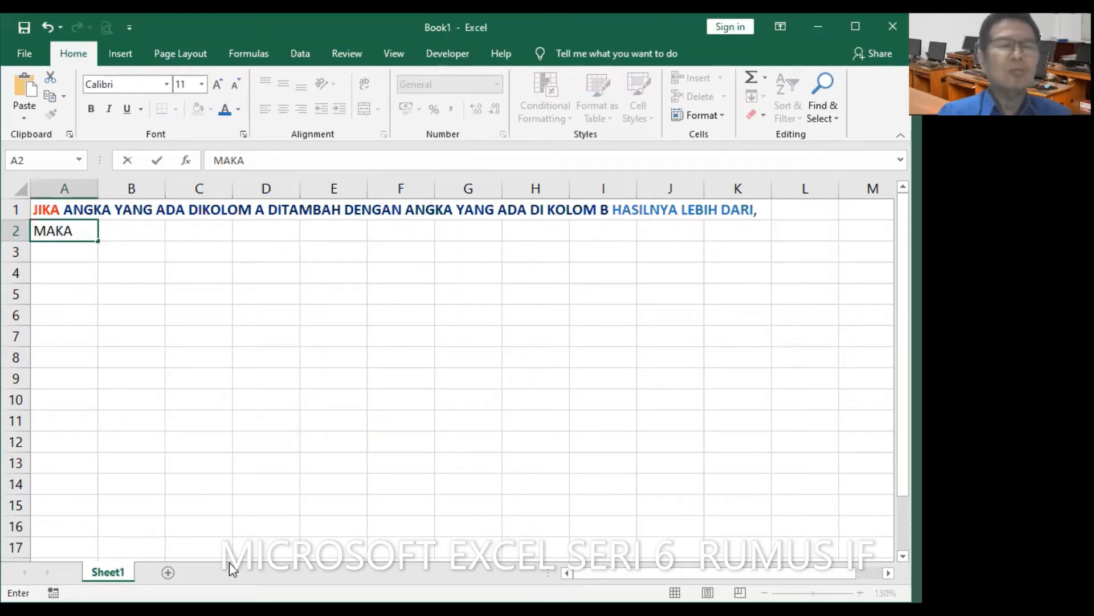
{"action": "type", "text": "K"}
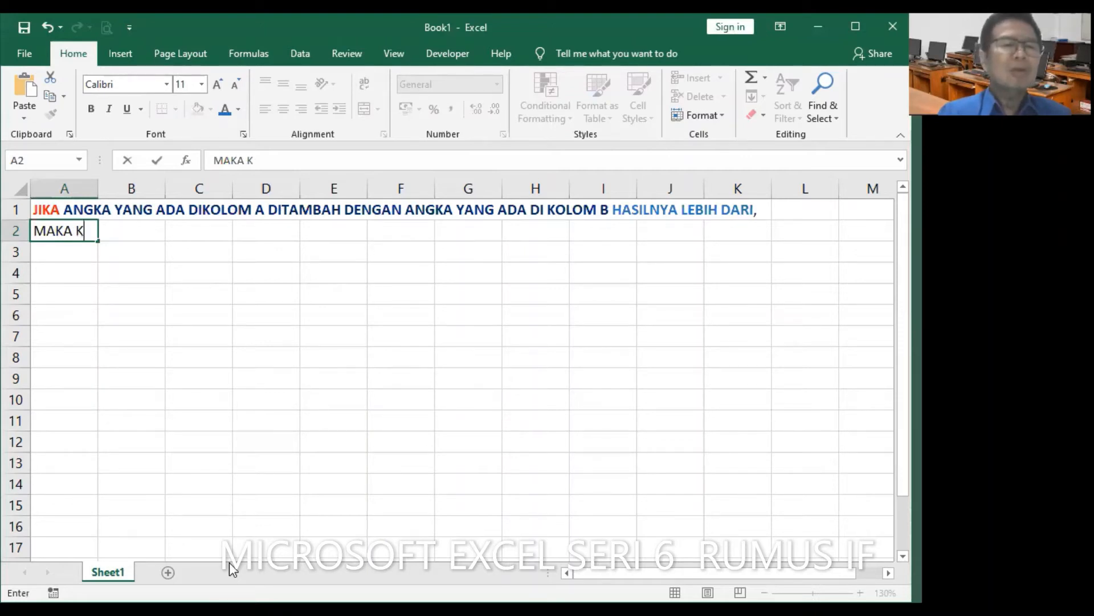
{"action": "type", "text": "ALIKANLA"}
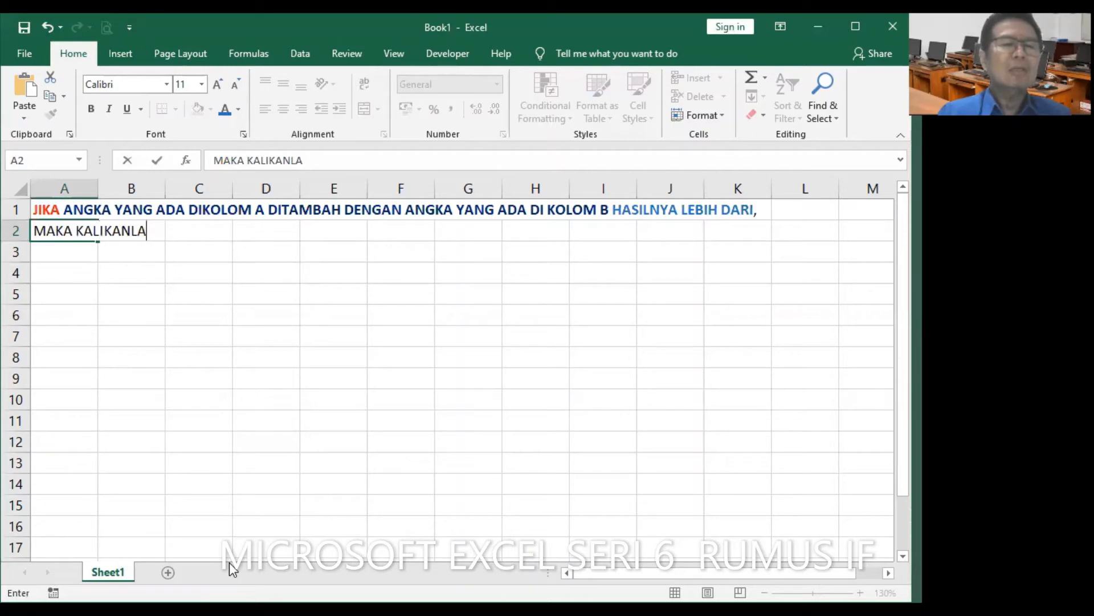
{"action": "type", "text": "H KE"}
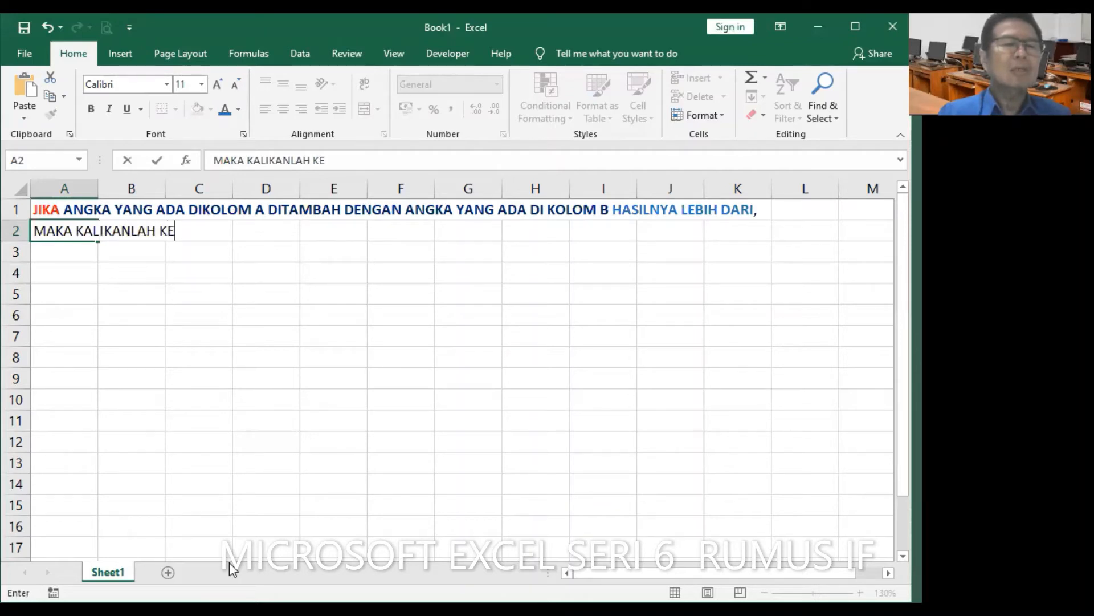
{"action": "type", "text": "DUA AN"}
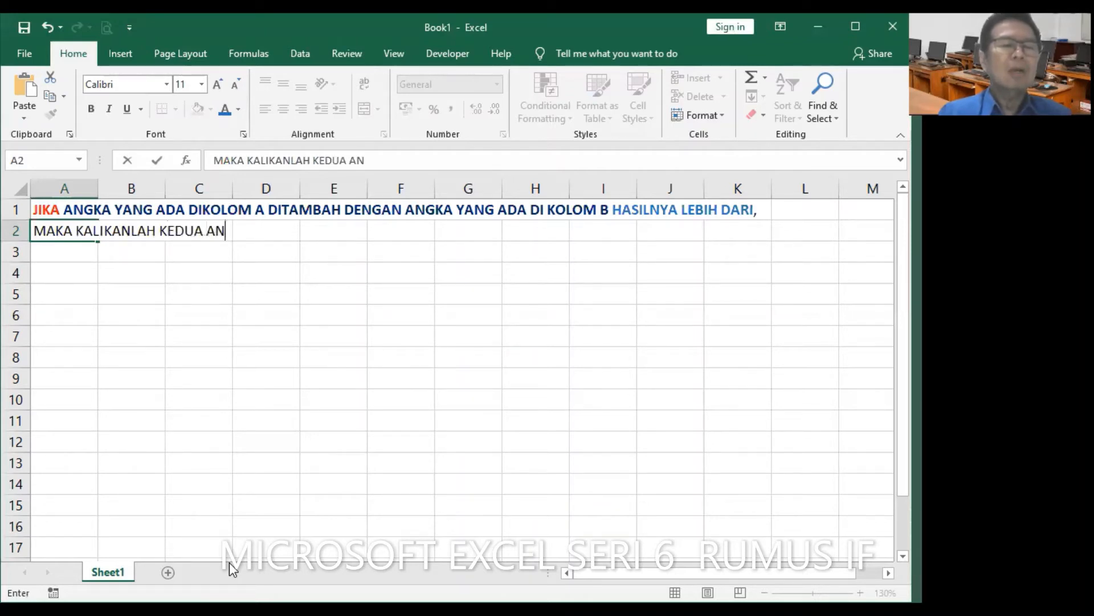
{"action": "type", "text": "GKA TERSEBUT"}
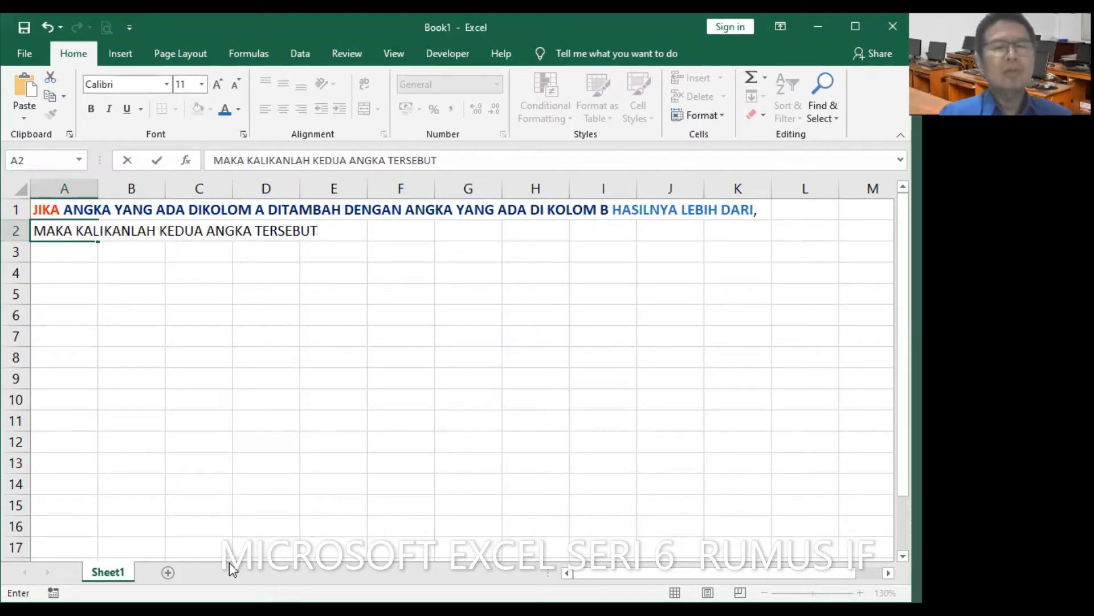
{"action": "type", "text": "."}
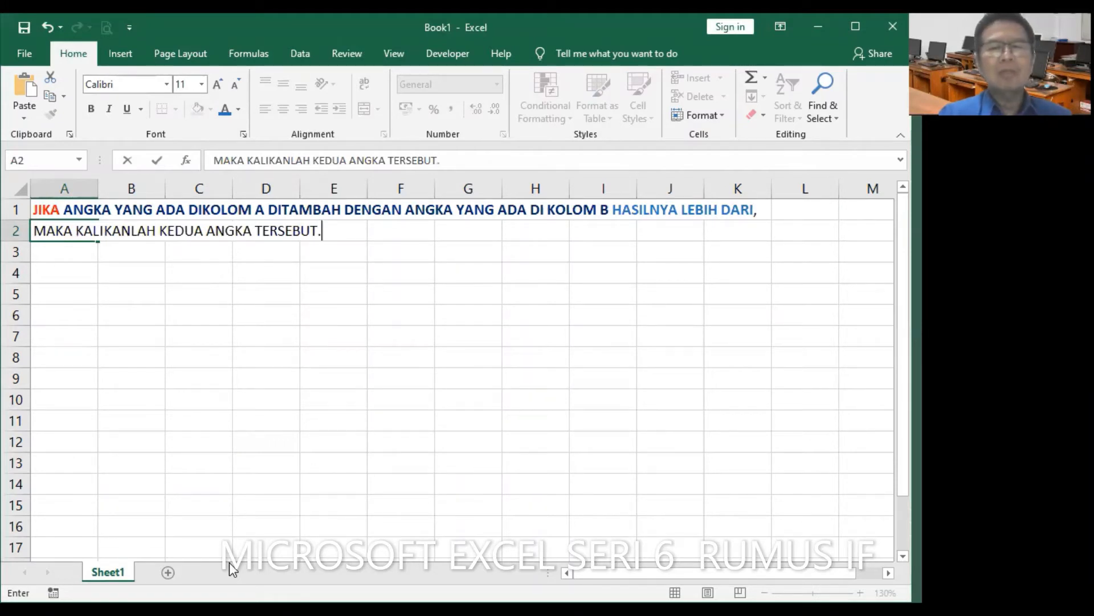
{"action": "key", "text": "Return"}
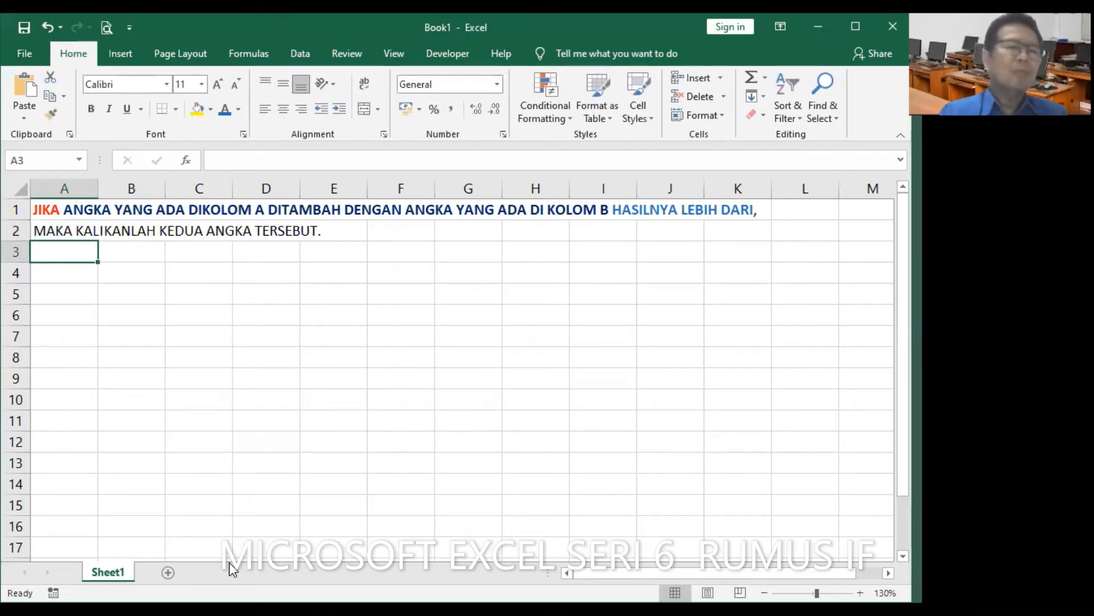
Step: Enter "JIKA TIDAK, MAKA JUMLAHKANLAH KEDUA ANGKA TERSEBUT." in cell A3
{"action": "type", "text": "JIKA TI"}
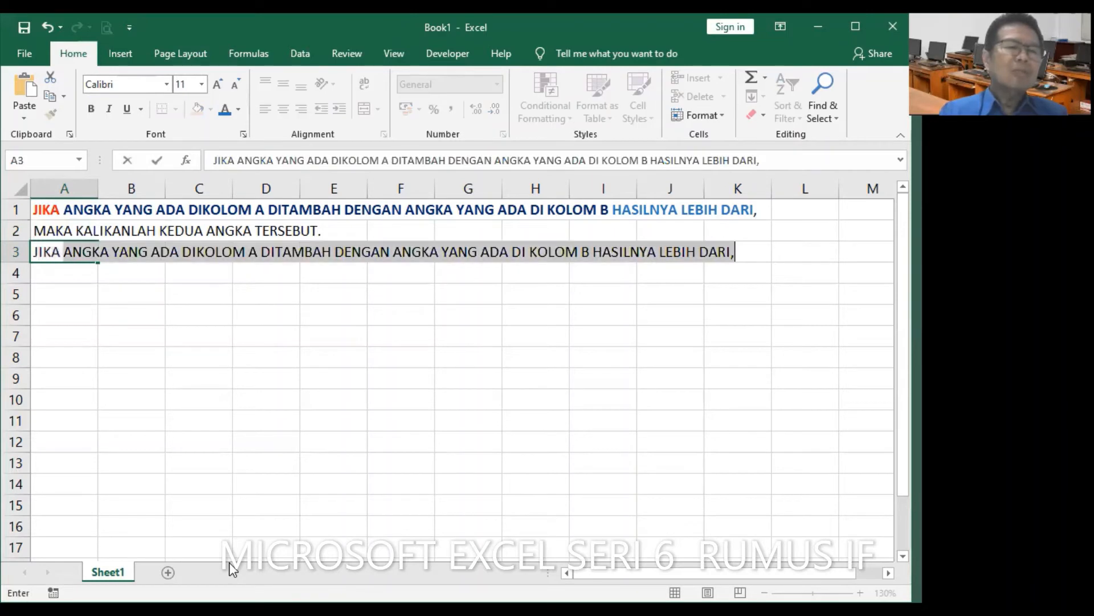
{"action": "type", "text": "DAK,"}
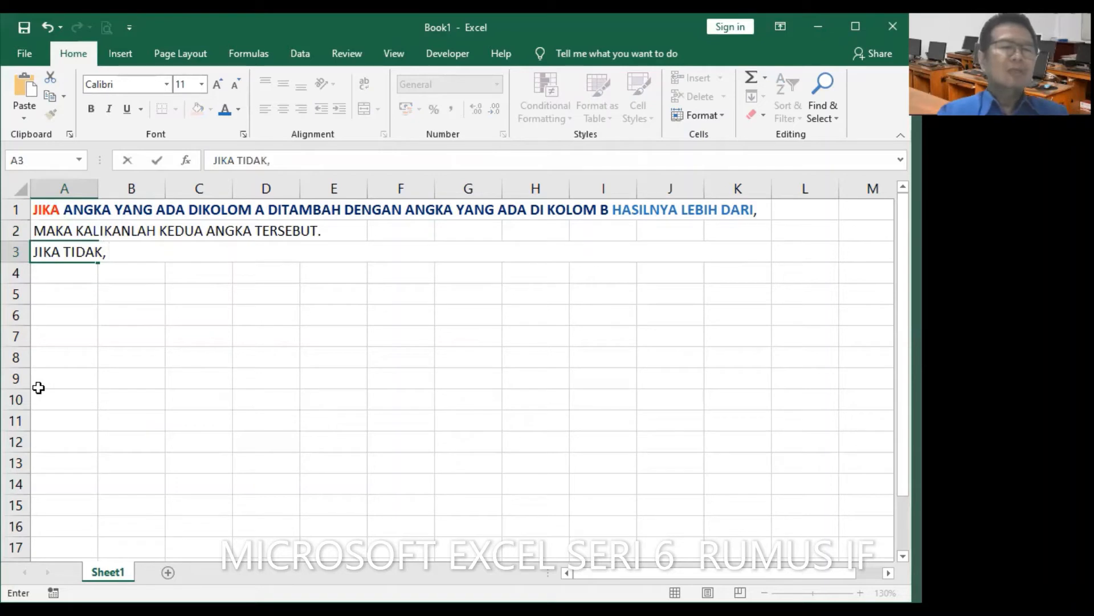
{"action": "type", "text": "MAKA "}
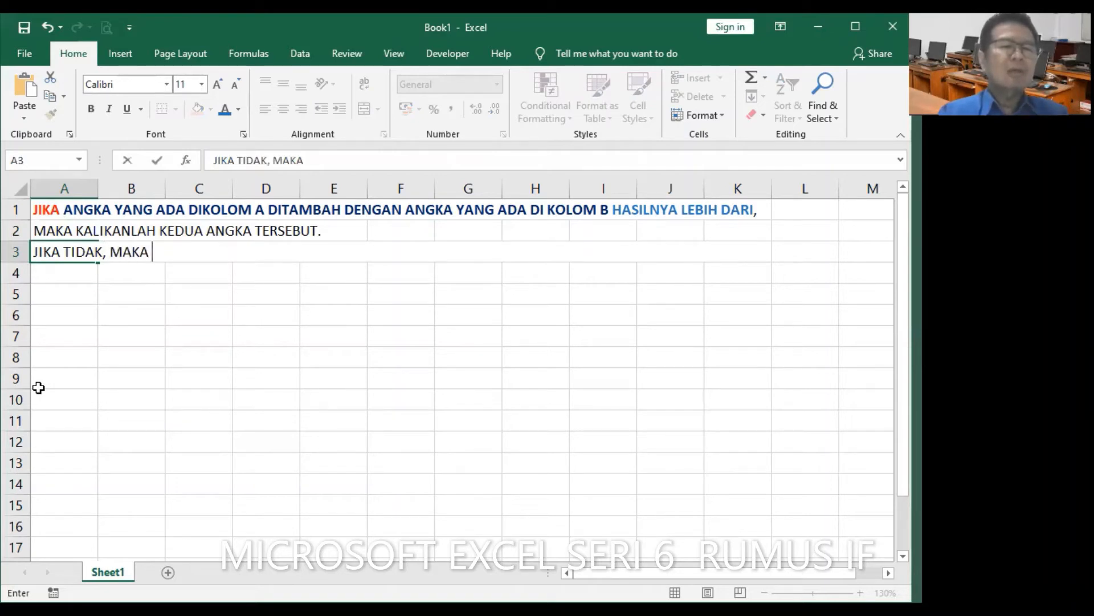
{"action": "type", "text": "JUMLAHKA"}
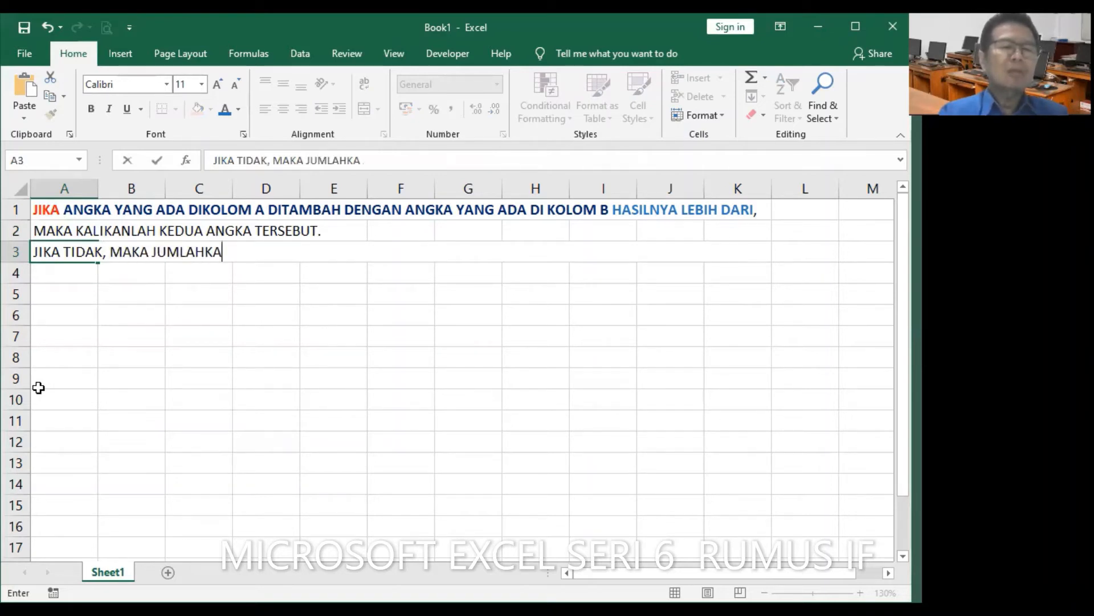
{"action": "type", "text": "NLAH KE"}
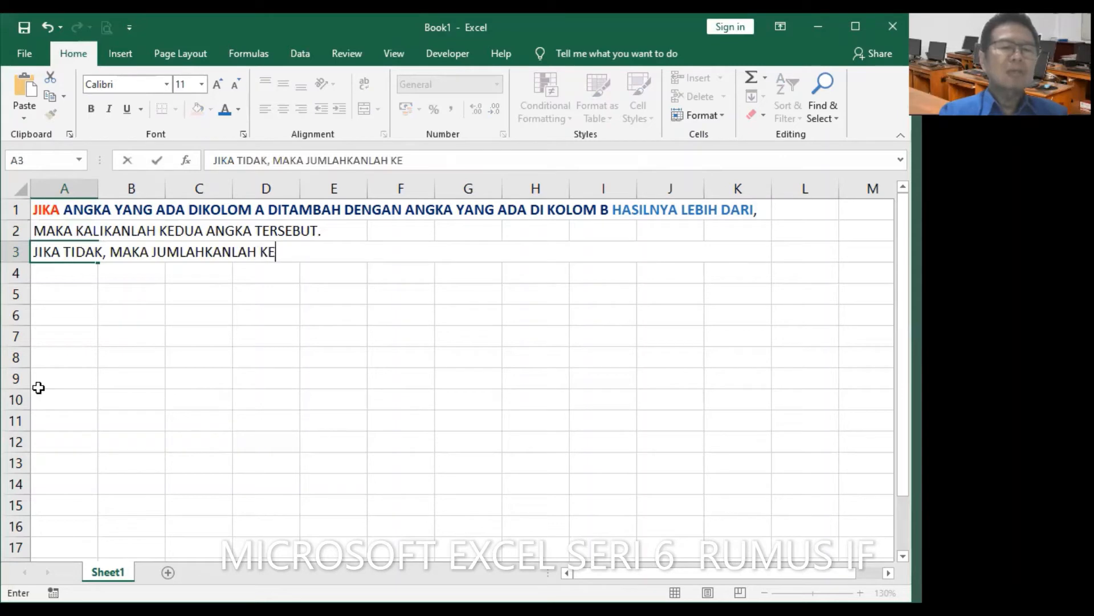
{"action": "type", "text": "DUA ANGKA "}
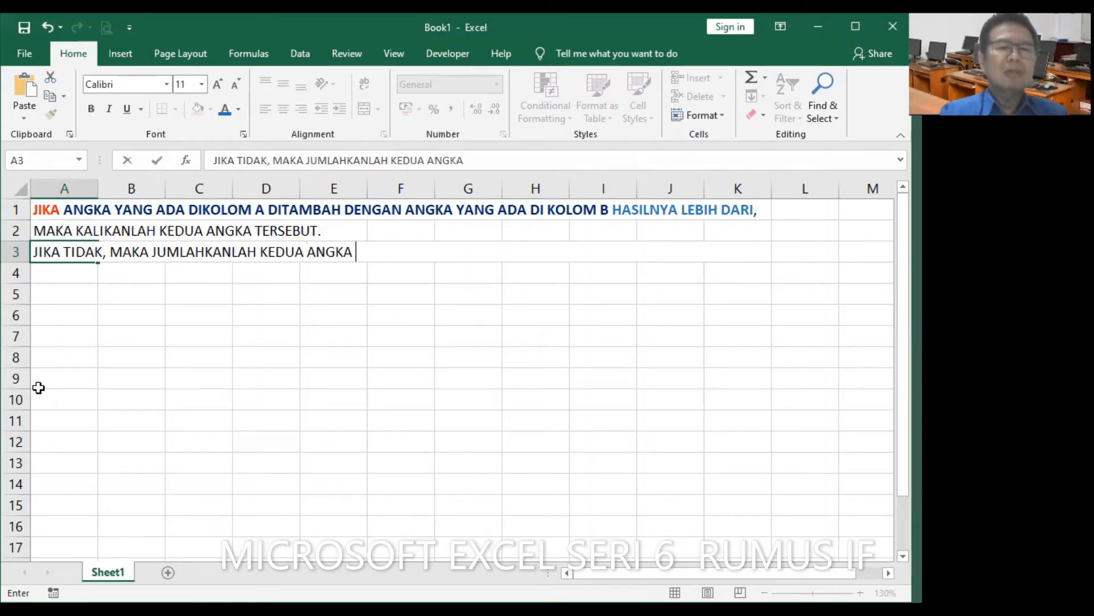
{"action": "type", "text": "TERSEBUT."}
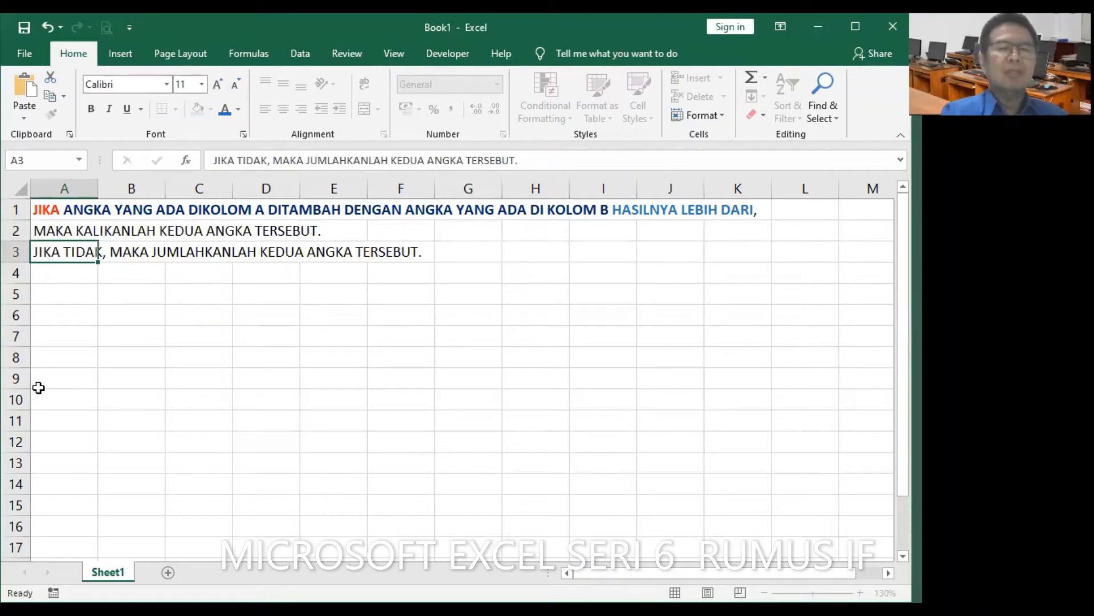
{"action": "key", "text": "Return"}
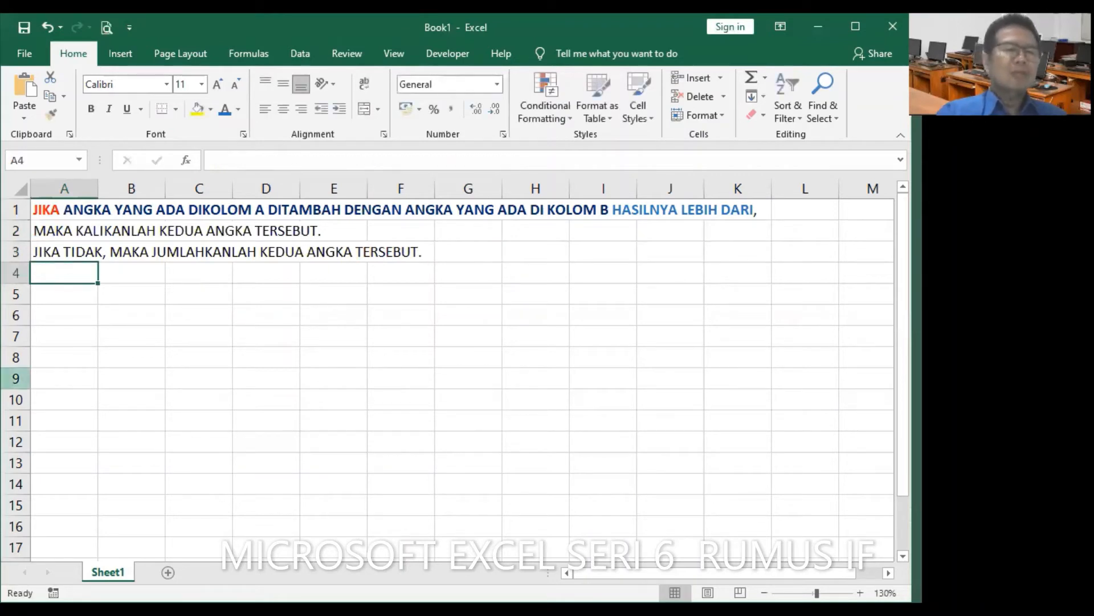
Step: Complete the condition in cell A1 by inserting 20 before the final comma, so it ends with "LEBIH DARI 20,"
{"action": "left_click", "coordinate": [53, 205]}
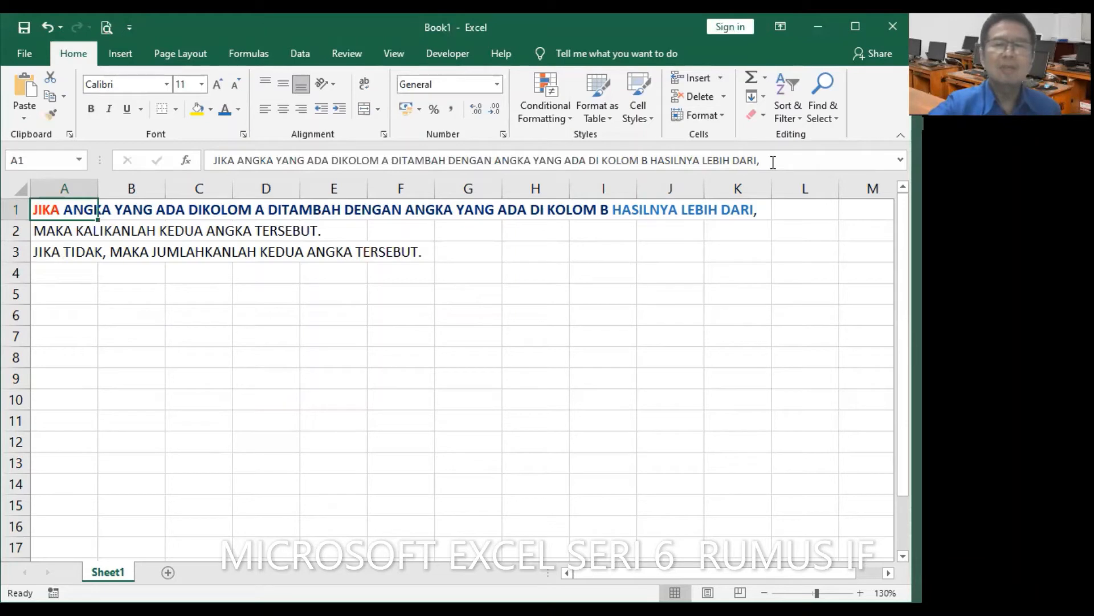
{"action": "left_click", "coordinate": [773, 162]}
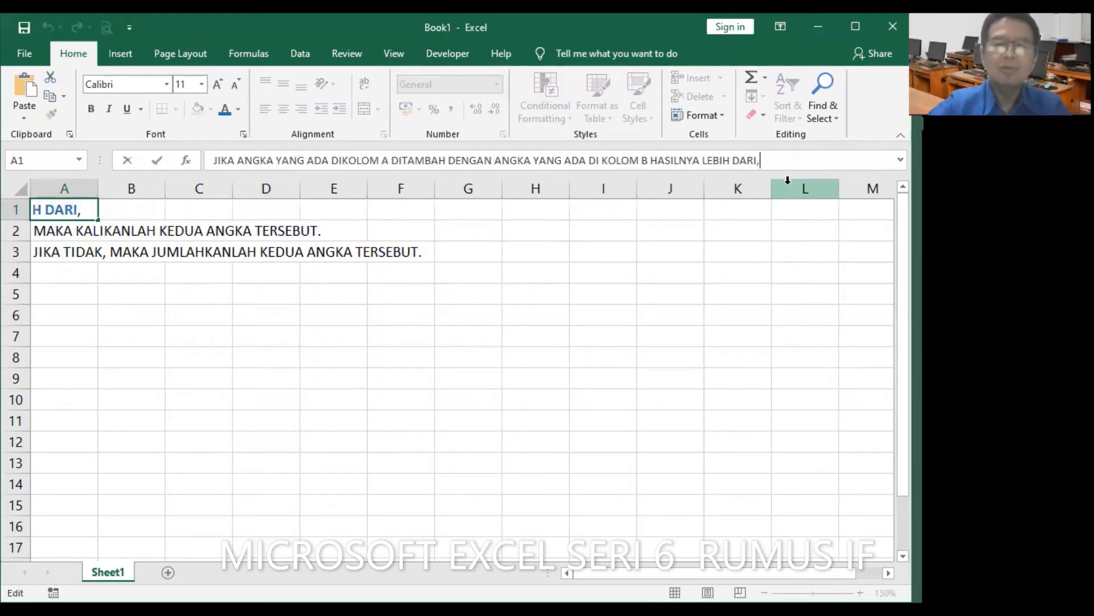
{"action": "key", "text": "BackSpace"}
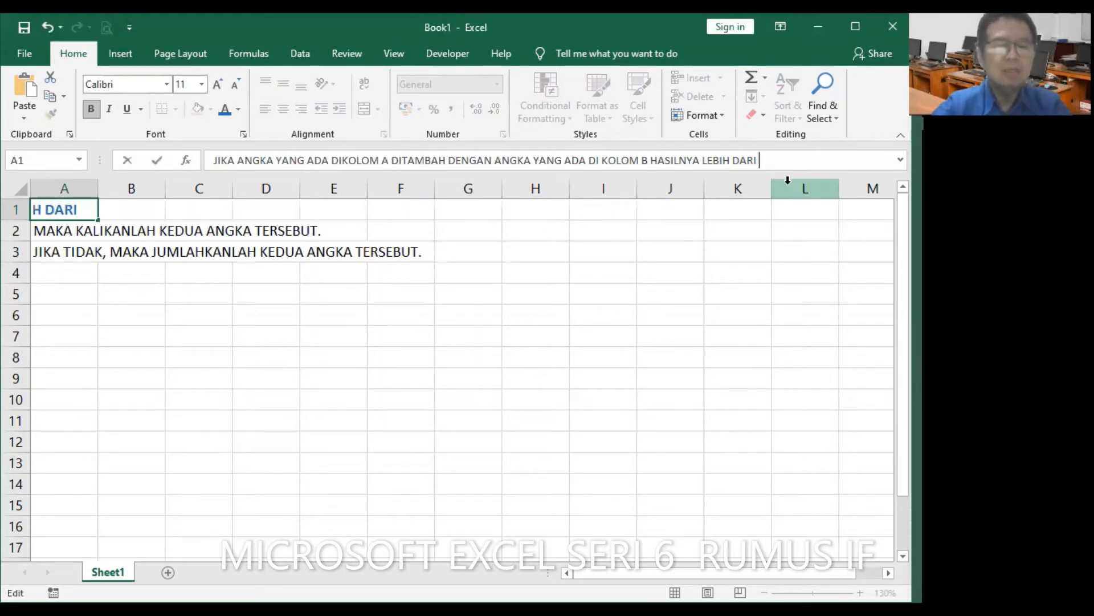
{"action": "type", "text": "20"}
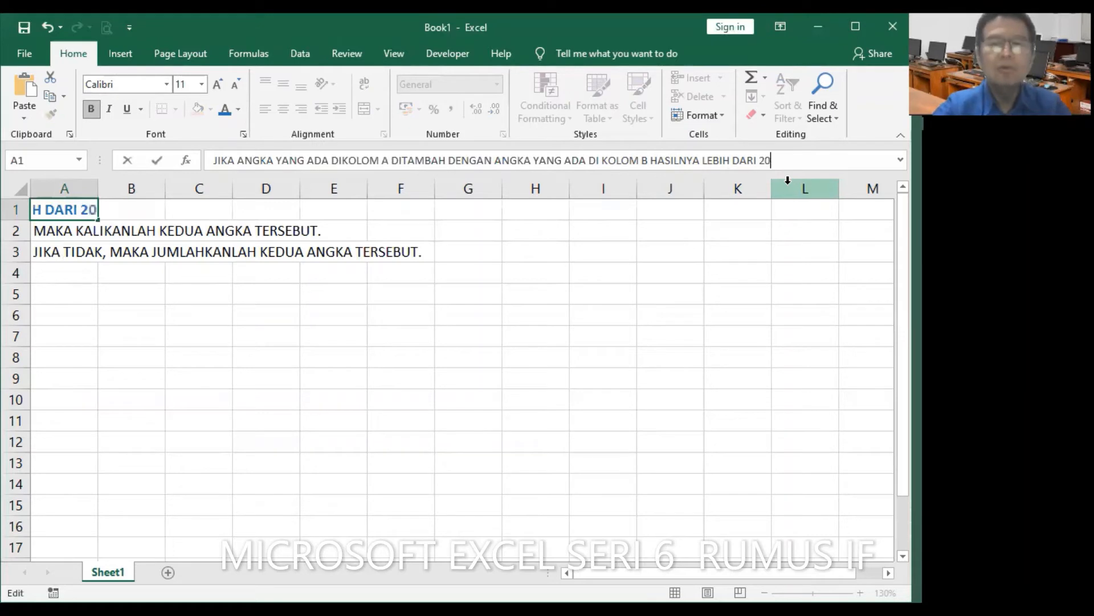
{"action": "type", "text": ","}
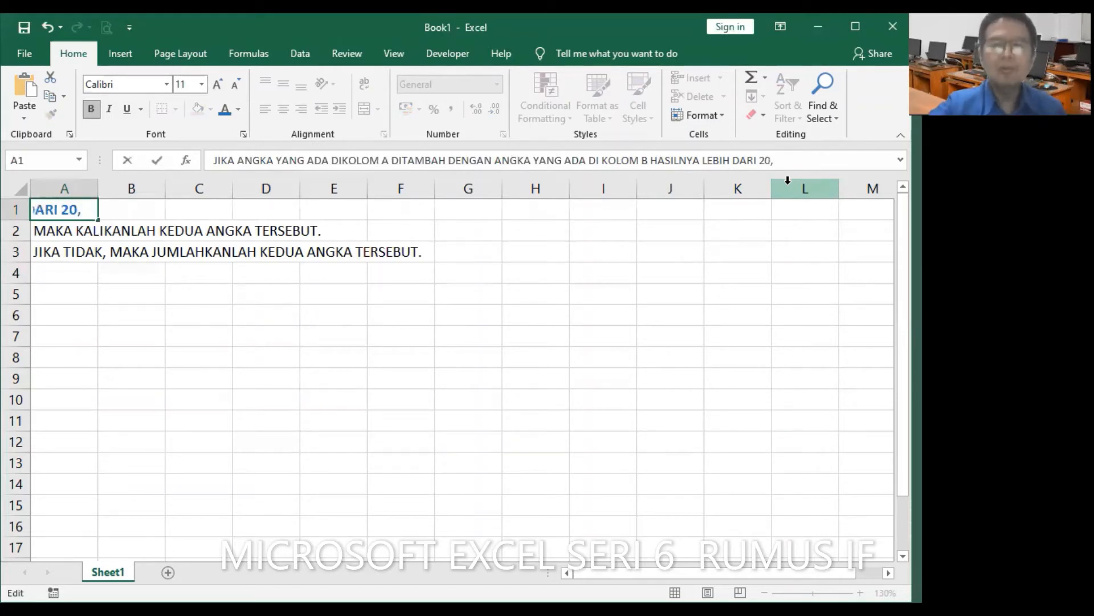
{"action": "key", "text": "Return"}
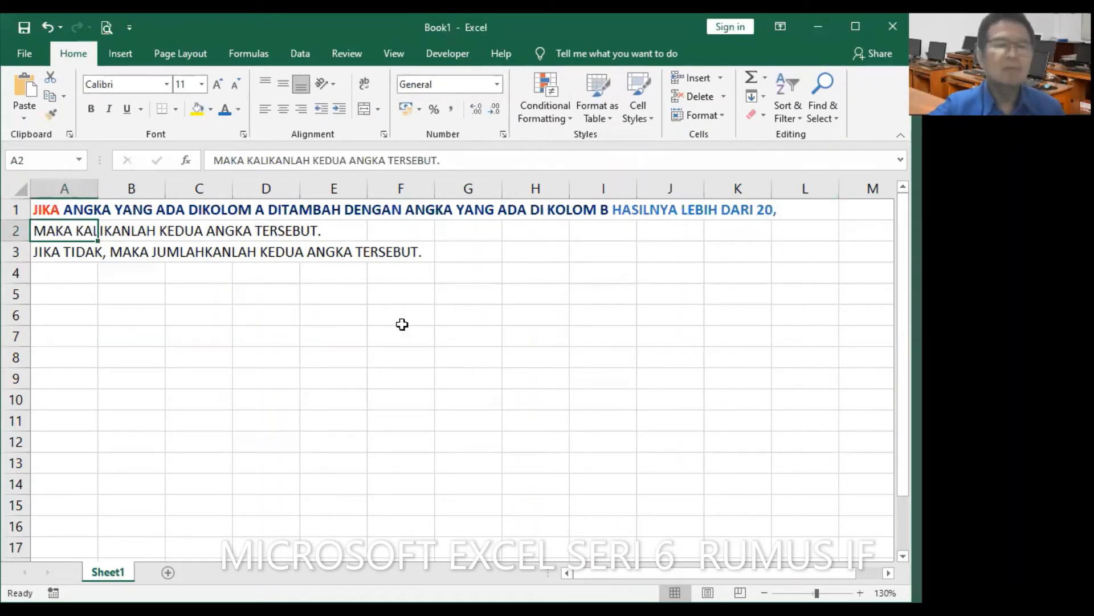
Step: Fill cells A5 to A15 with the numbers 8, 9, 6, 5, 8, 9, 15, 11, 3, 9 and 5
{"action": "left_click", "coordinate": [48, 295]}
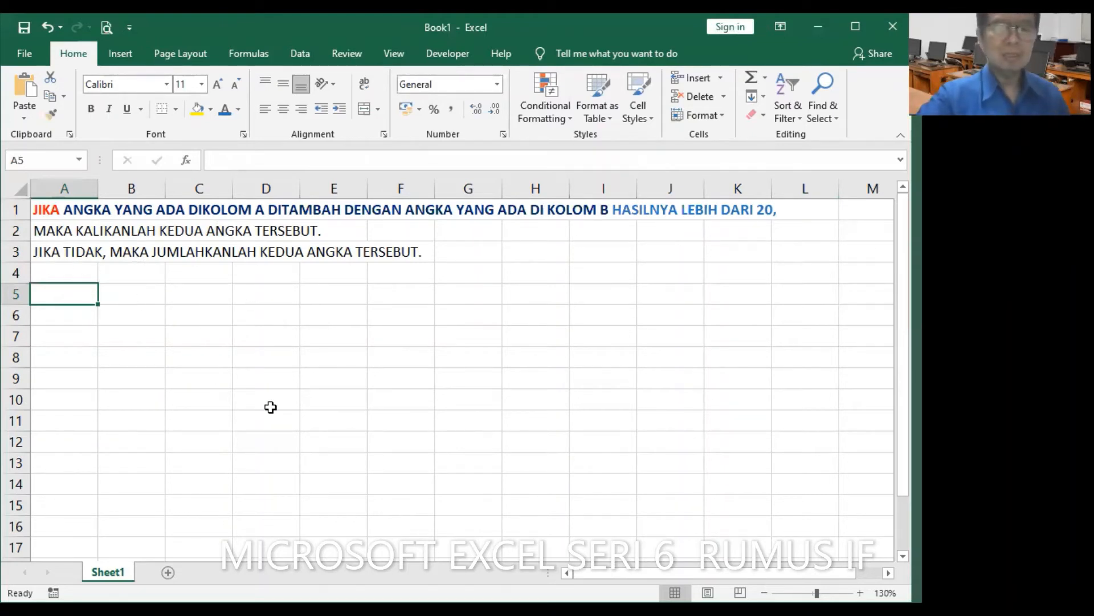
{"action": "type", "text": "8"}
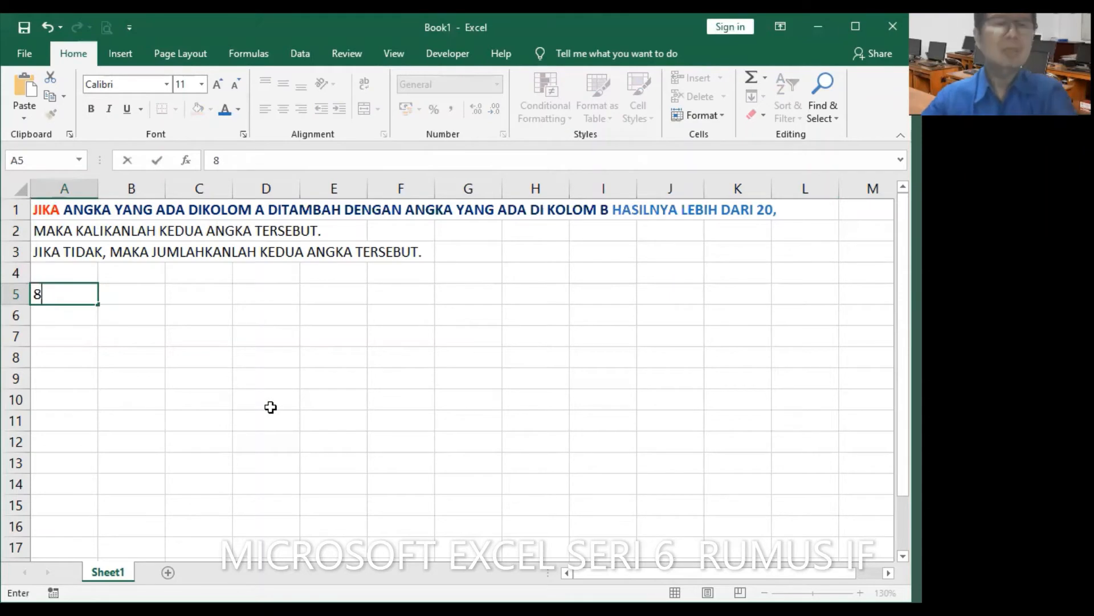
{"action": "key", "text": "Return"}
{"action": "type", "text": "9"}
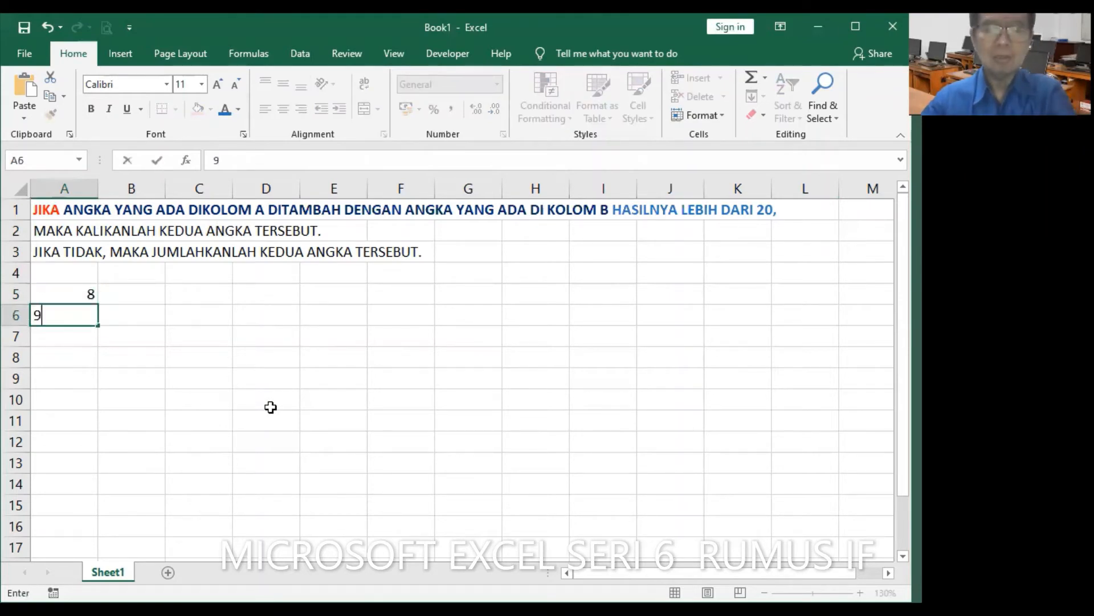
{"action": "key", "text": "Return"}
{"action": "type", "text": "6"}
{"action": "key", "text": "Return"}
{"action": "type", "text": "5"}
{"action": "key", "text": "Return"}
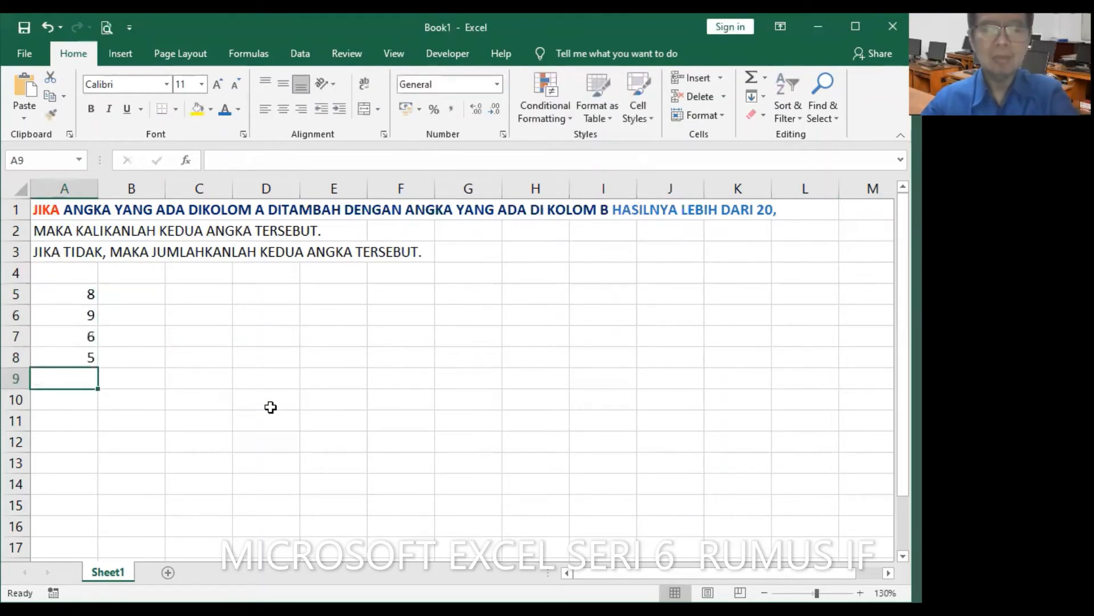
{"action": "type", "text": "8"}
{"action": "key", "text": "Return"}
{"action": "type", "text": "9"}
{"action": "key", "text": "Return"}
{"action": "type", "text": "1"}
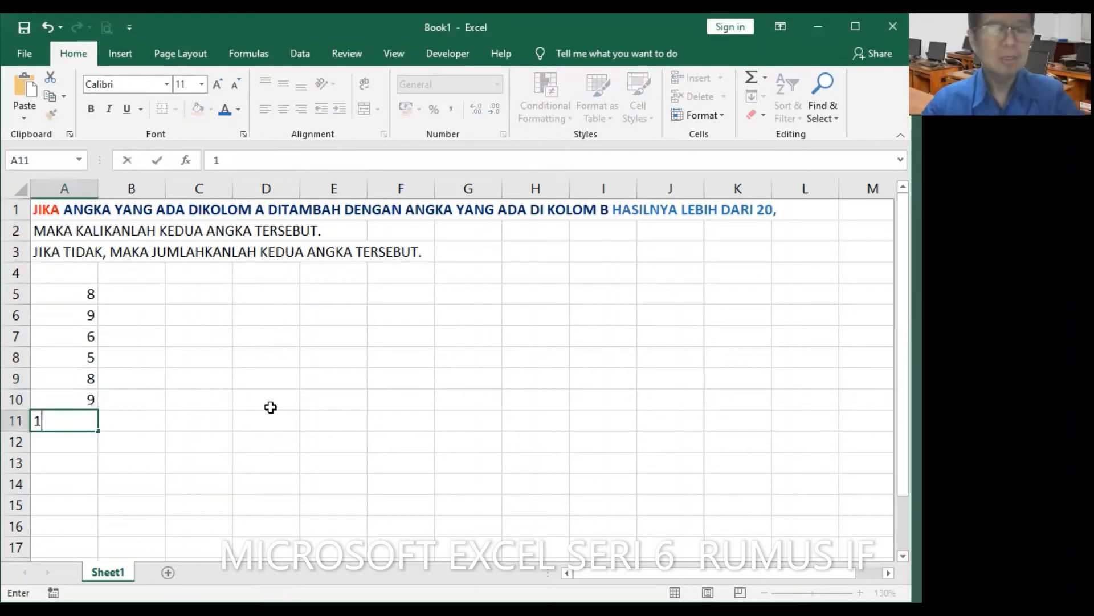
{"action": "type", "text": "5"}
{"action": "key", "text": "Return"}
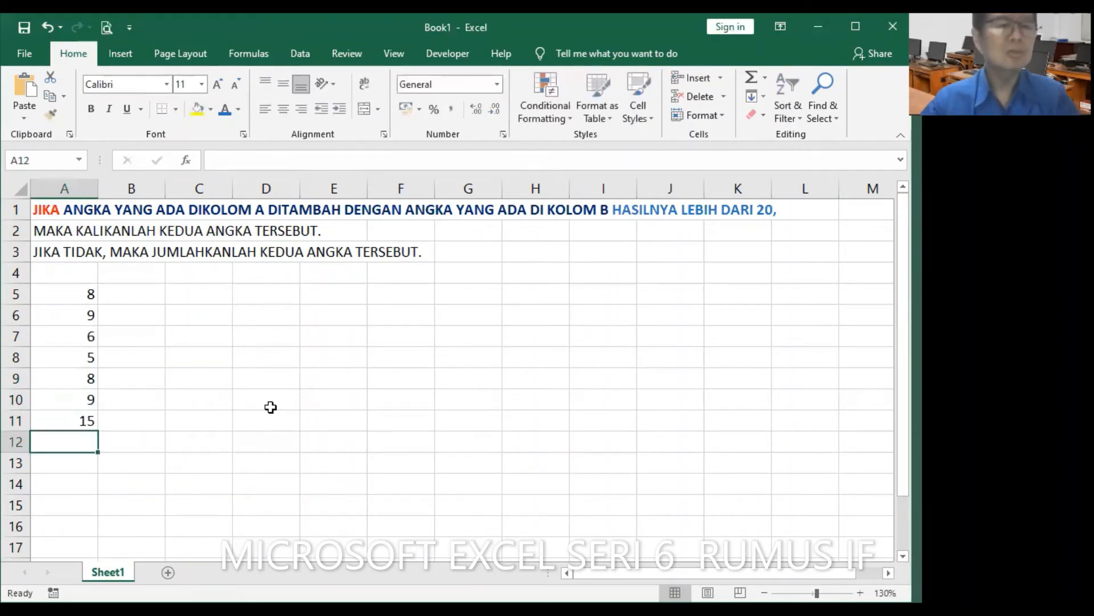
{"action": "type", "text": "11"}
{"action": "key", "text": "Return"}
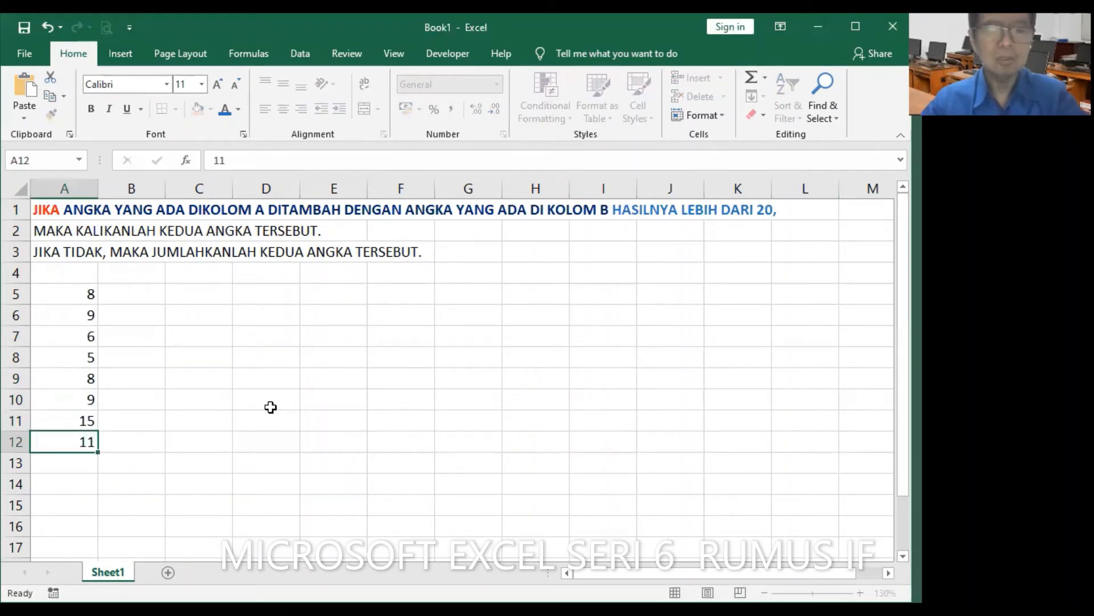
{"action": "type", "text": "3"}
{"action": "key", "text": "Return"}
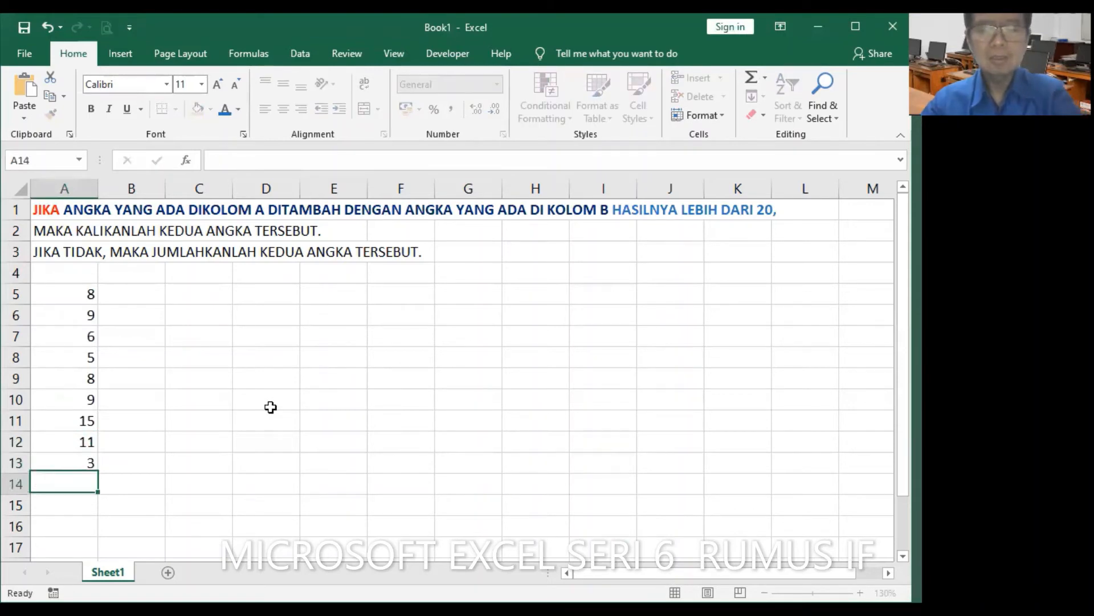
{"action": "type", "text": "9"}
{"action": "key", "text": "Return"}
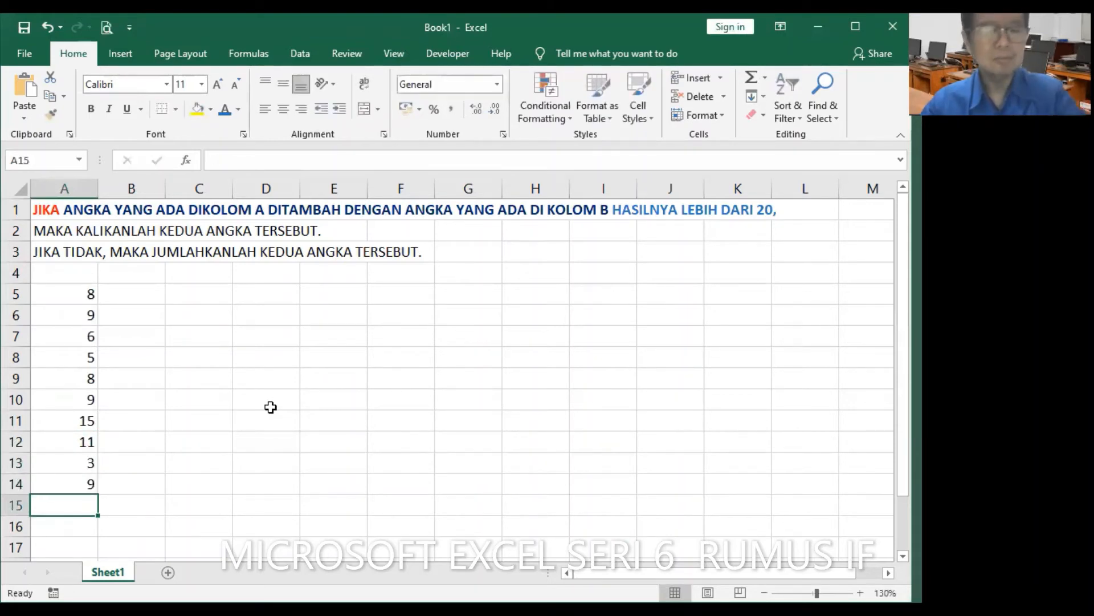
{"action": "type", "text": "5"}
{"action": "key", "text": "Return"}
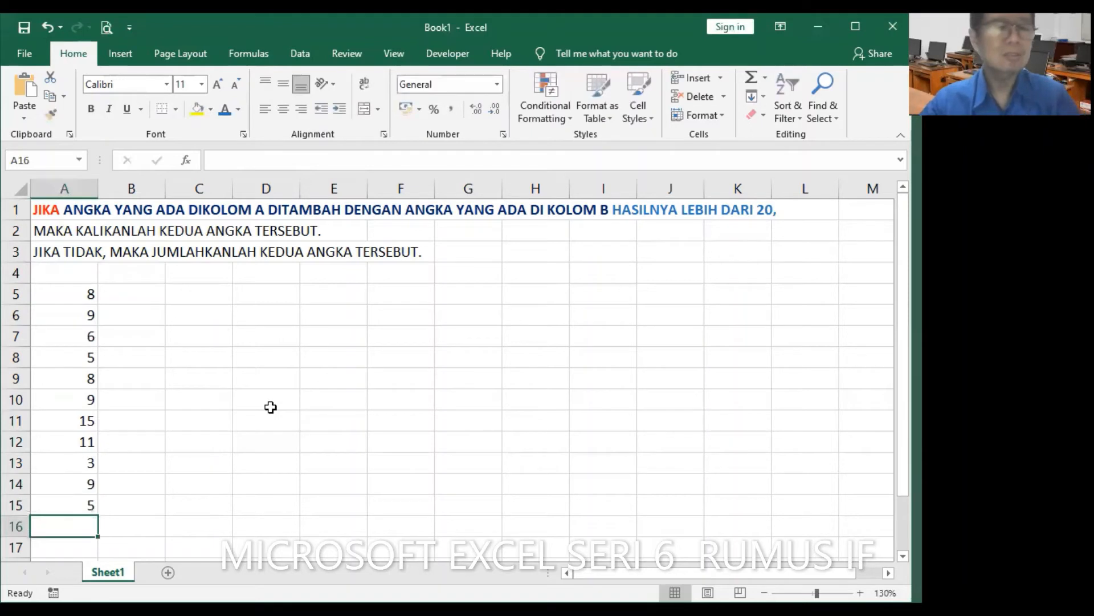
Step: Fill cells B5 to B15 with the numbers 7, 9, 3, 2, 7, 8, 9, 2, 3, 4 and 7
{"action": "left_click", "coordinate": [135, 290]}
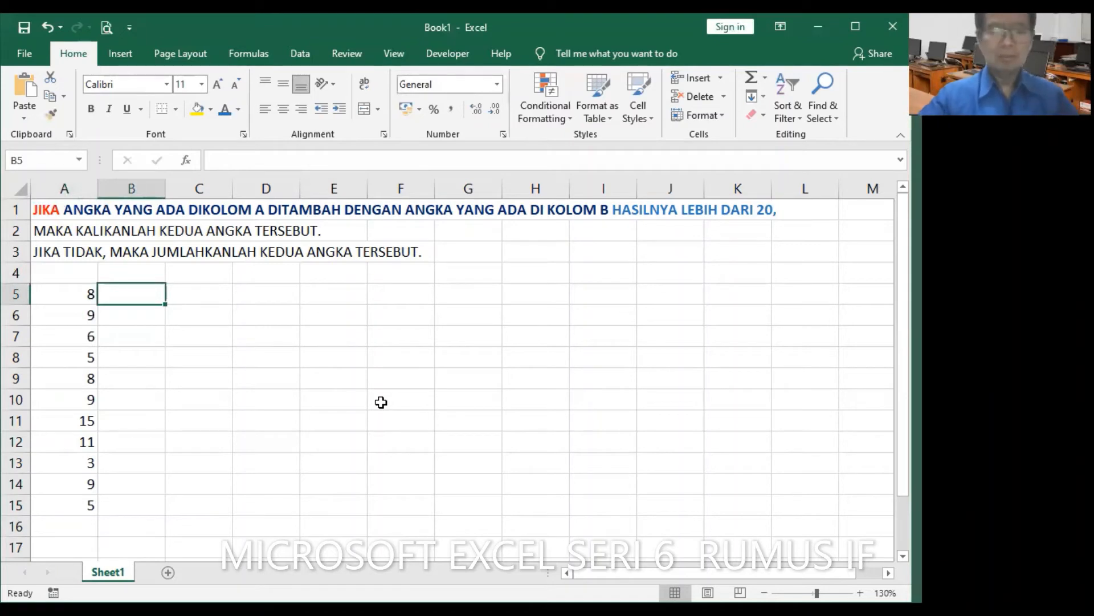
{"action": "type", "text": "7"}
{"action": "key", "text": "Return"}
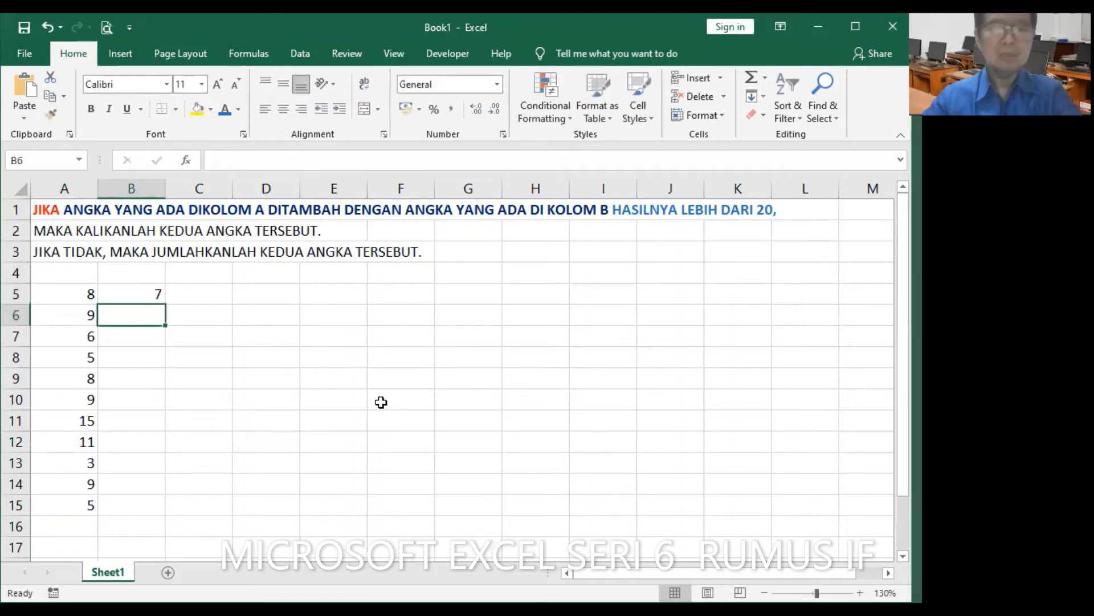
{"action": "type", "text": "9"}
{"action": "key", "text": "Return"}
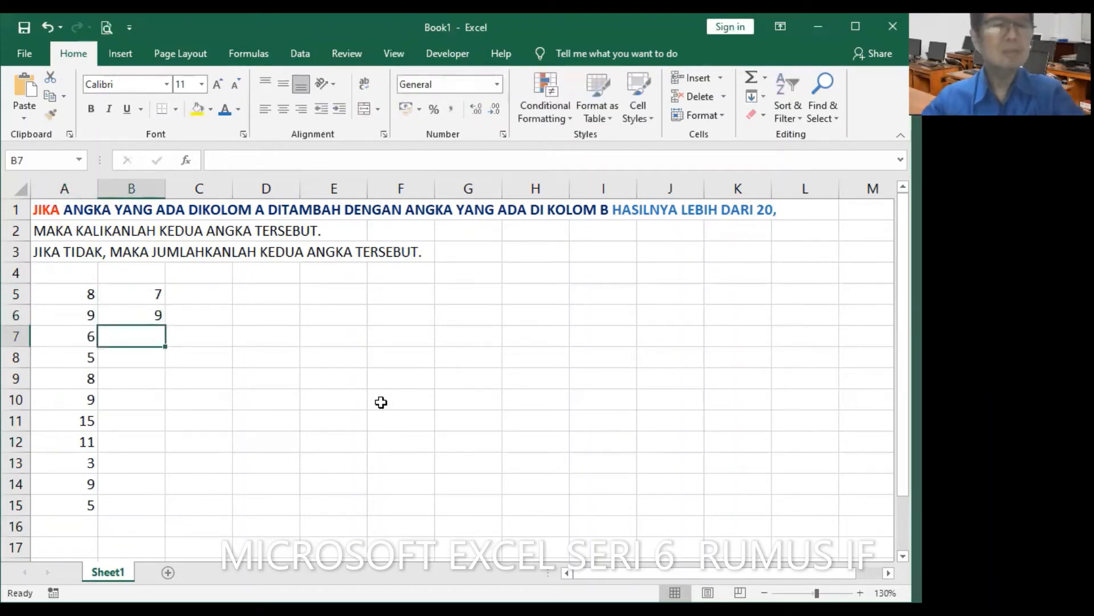
{"action": "type", "text": "3"}
{"action": "key", "text": "Return"}
{"action": "type", "text": "2"}
{"action": "key", "text": "Return"}
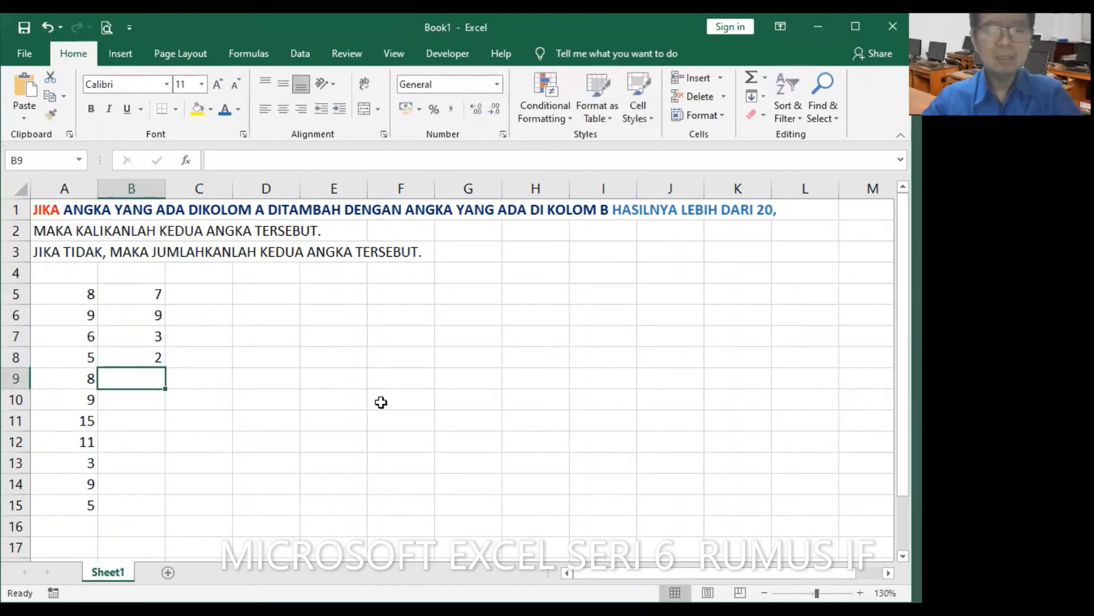
{"action": "type", "text": "7"}
{"action": "key", "text": "Return"}
{"action": "type", "text": "8"}
{"action": "key", "text": "Return"}
{"action": "type", "text": "9"}
{"action": "key", "text": "Return"}
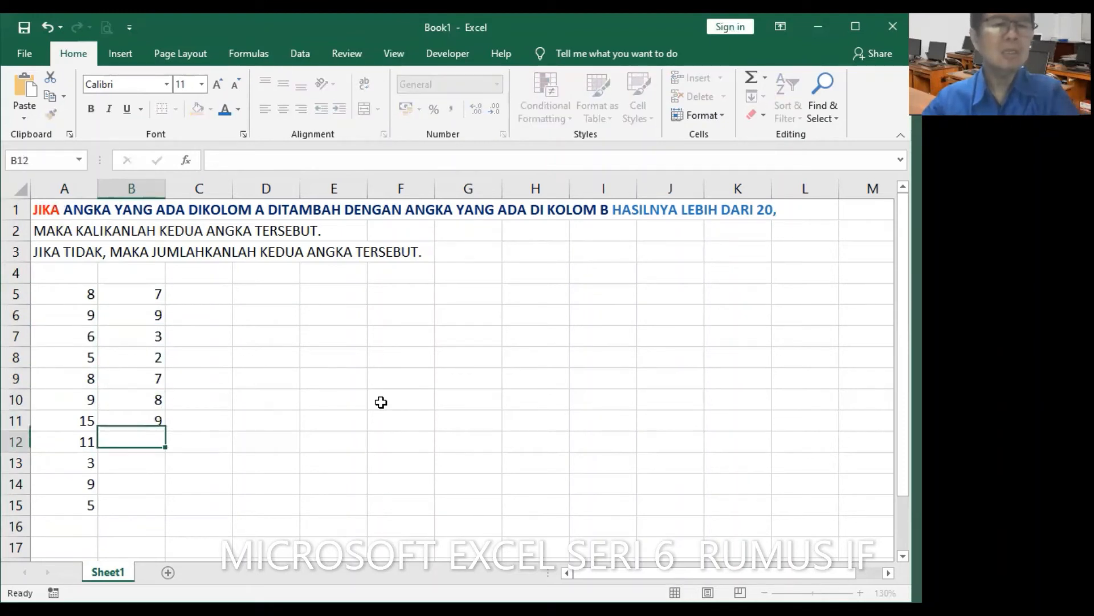
{"action": "type", "text": "2"}
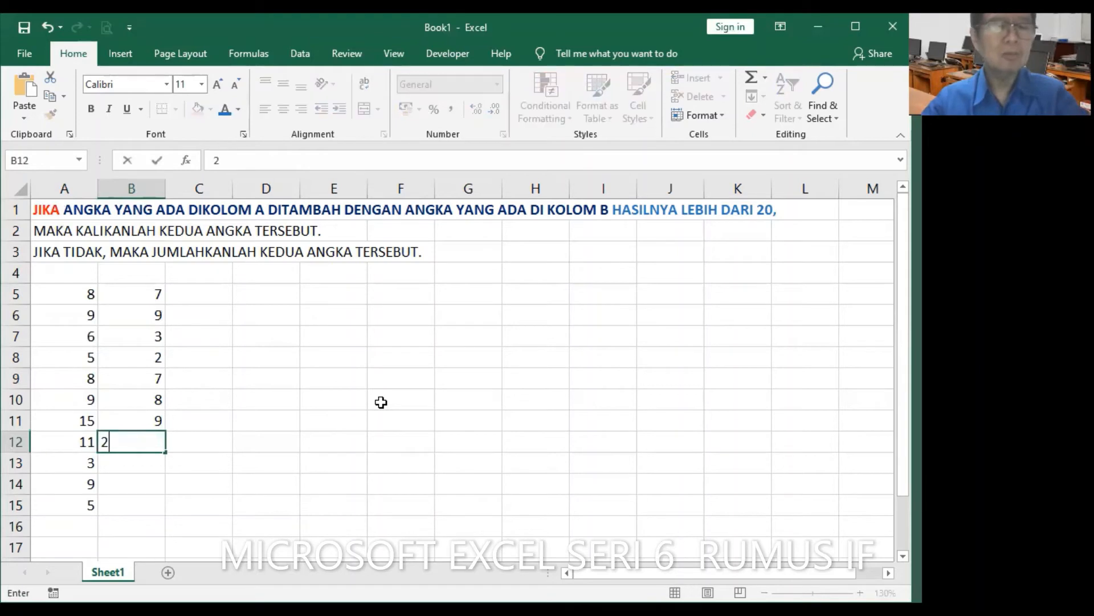
{"action": "key", "text": "Return"}
{"action": "type", "text": "3"}
{"action": "key", "text": "Return"}
{"action": "type", "text": "4"}
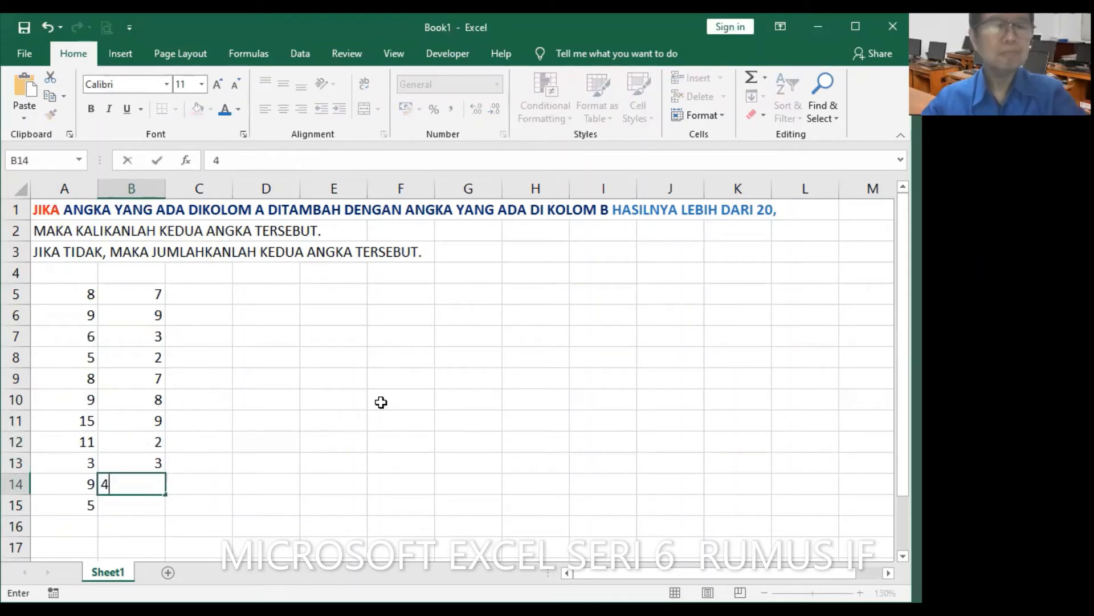
{"action": "key", "text": "Return"}
{"action": "type", "text": "7"}
{"action": "key", "text": "Return"}
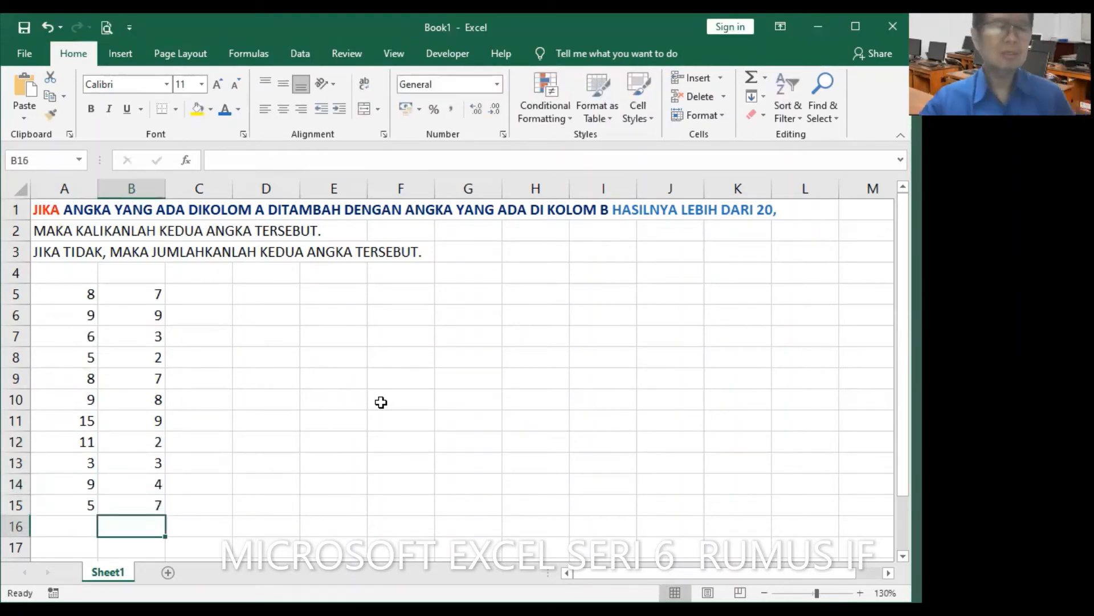
Step: Insert the IF function into cell C5, opening its arguments for entry
{"action": "left_click", "coordinate": [177, 293]}
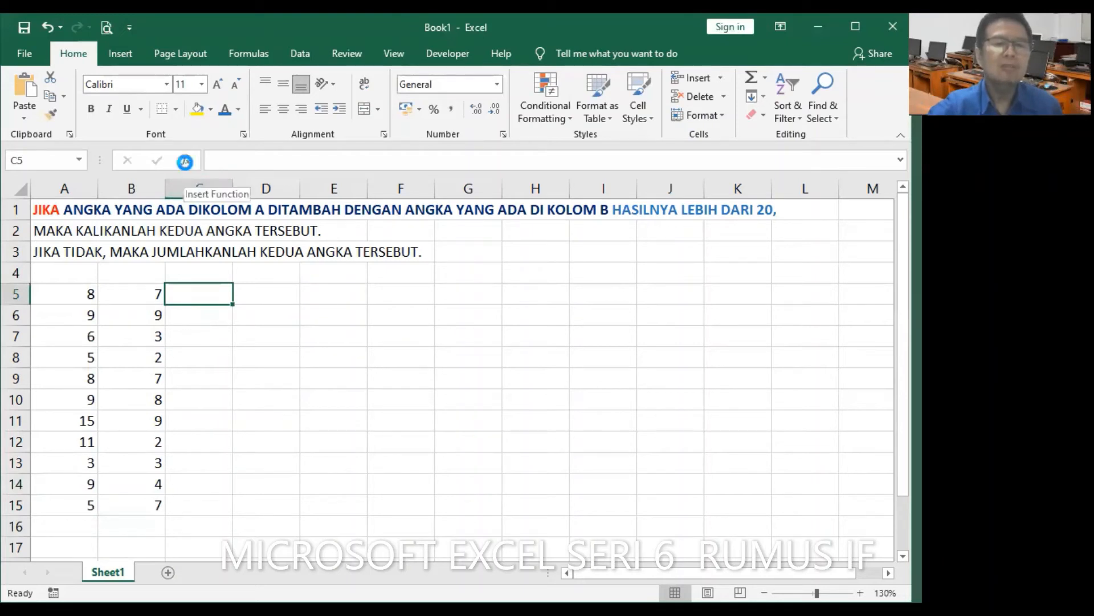
{"action": "left_click", "coordinate": [186, 163]}
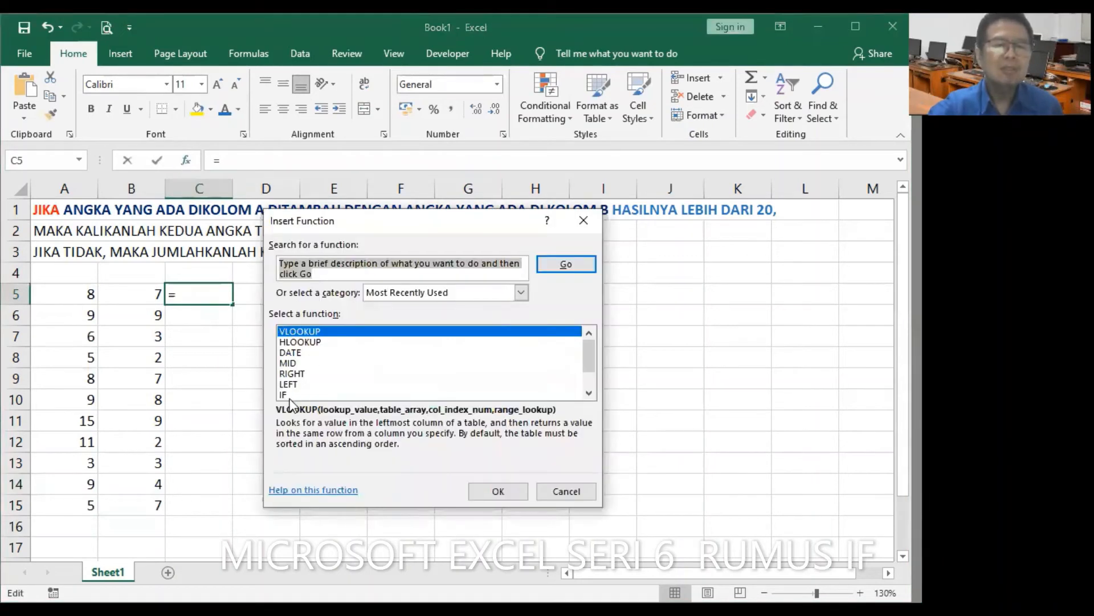
{"action": "left_click", "coordinate": [290, 397]}
{"action": "key", "text": "Return"}
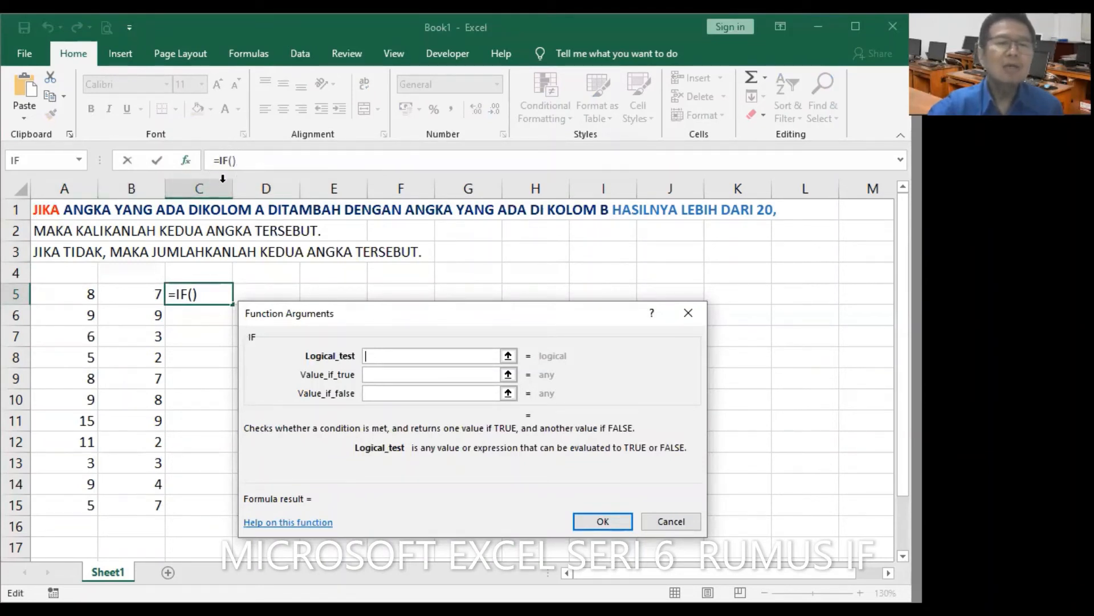
Step: Set the IF function's logical test to A5+B5>20
{"action": "left_click", "coordinate": [82, 301]}
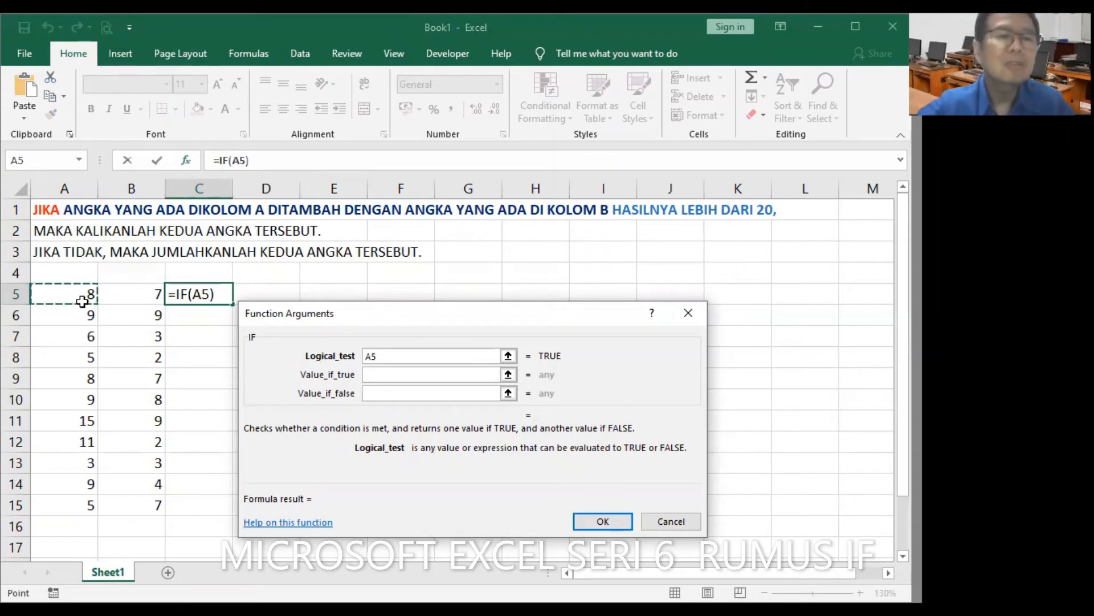
{"action": "type", "text": "+"}
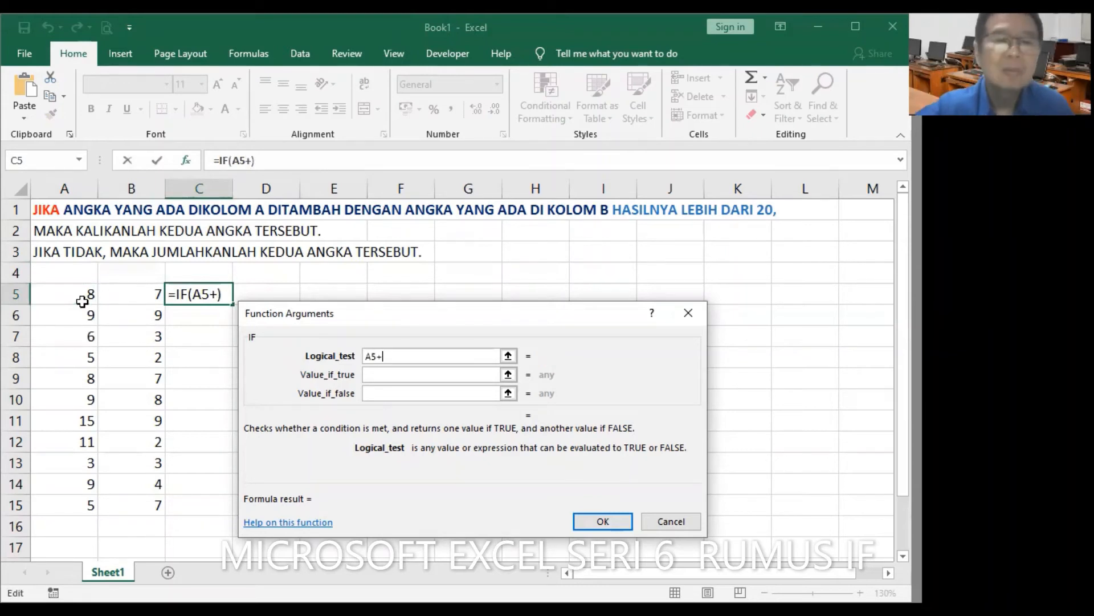
{"action": "left_click", "coordinate": [136, 291]}
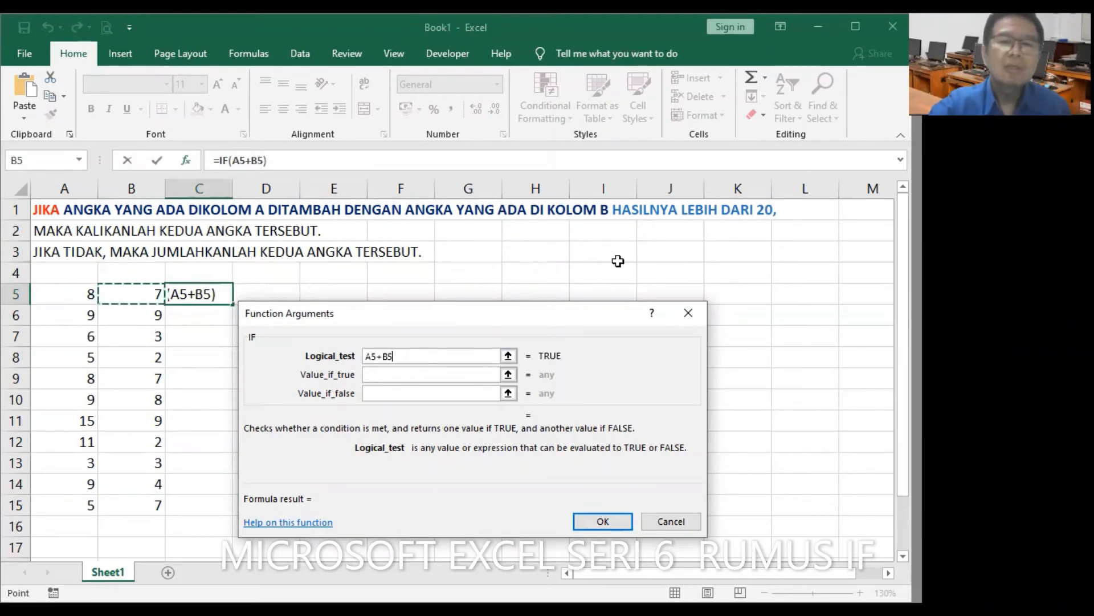
{"action": "left_click", "coordinate": [444, 375]}
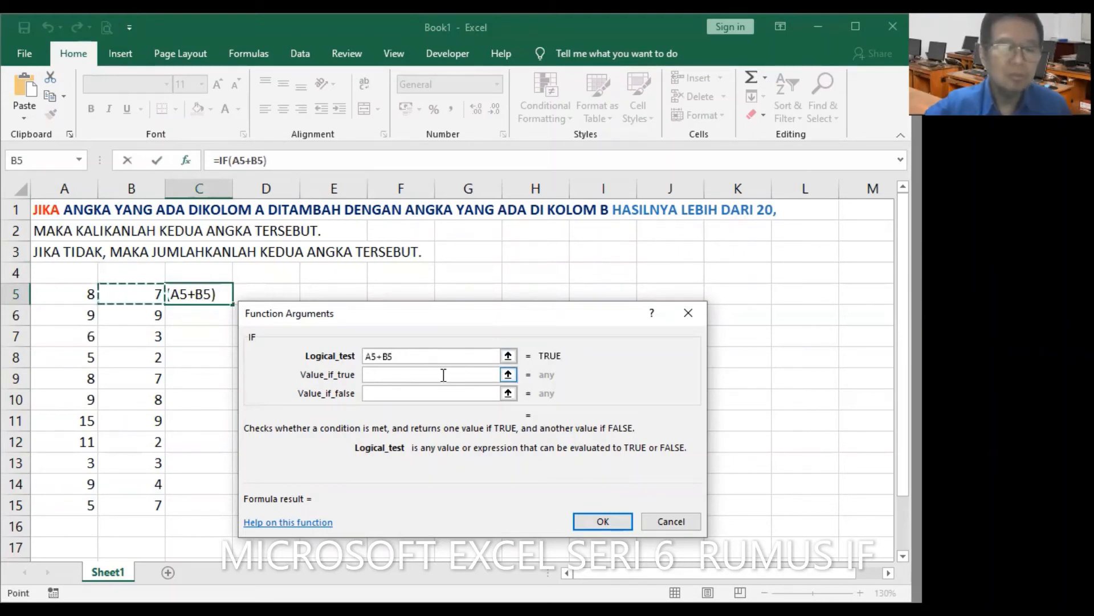
{"action": "type", "text": ">"}
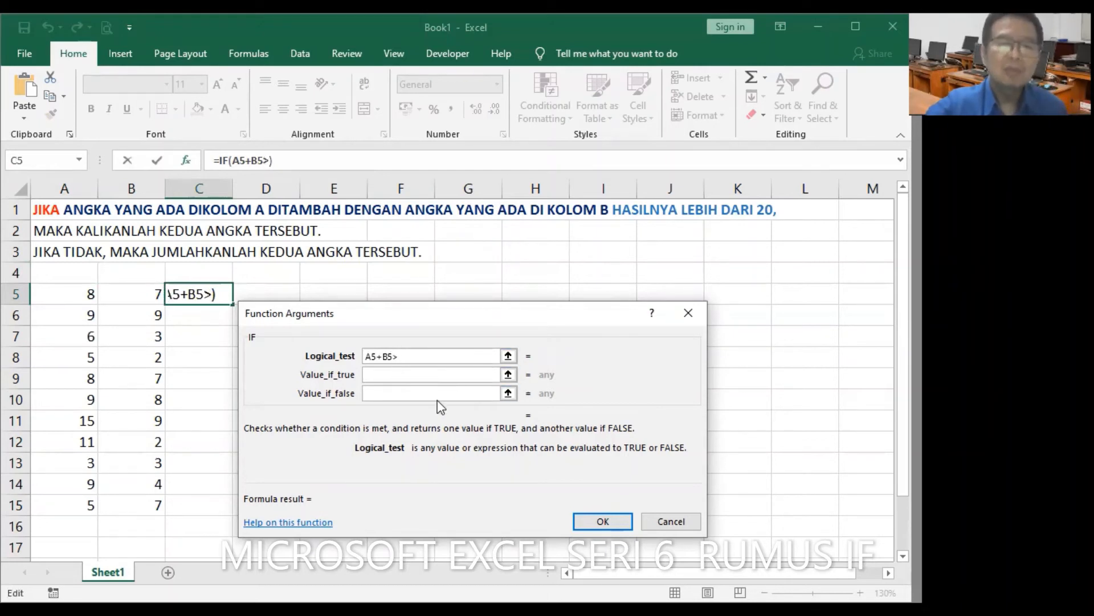
{"action": "type", "text": "20"}
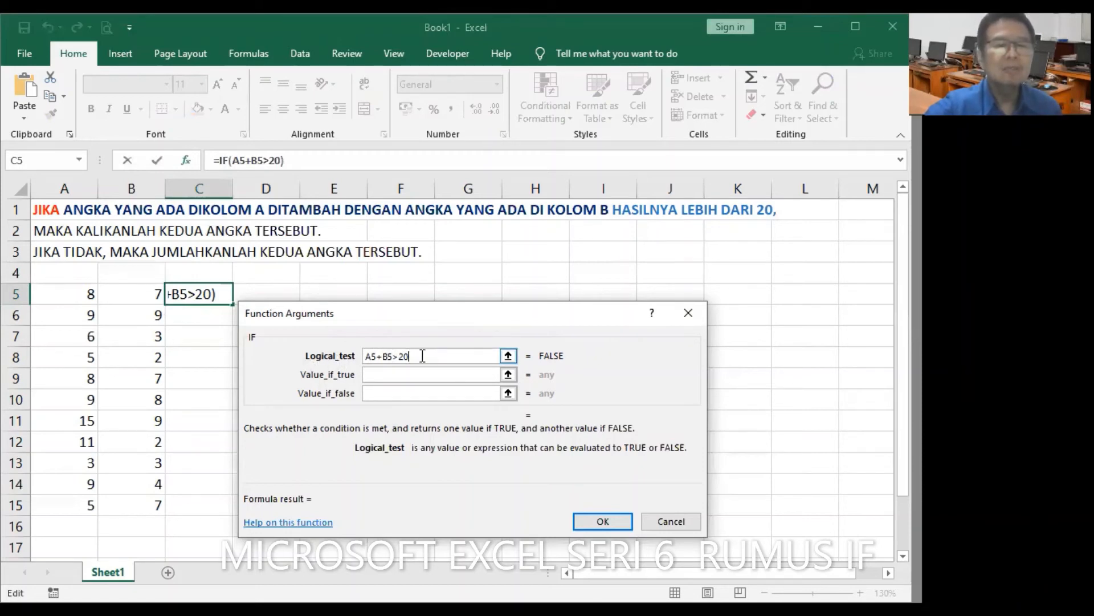
{"action": "left_click_drag", "start_coordinate": [422, 356], "coordinate": [354, 357]}
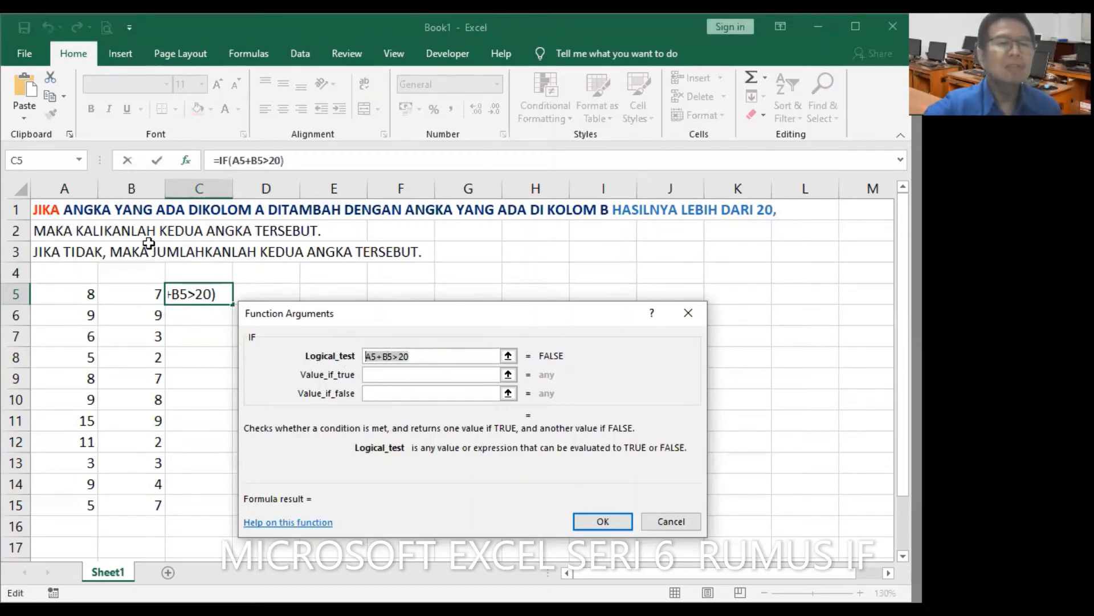
{"action": "left_click", "coordinate": [444, 356]}
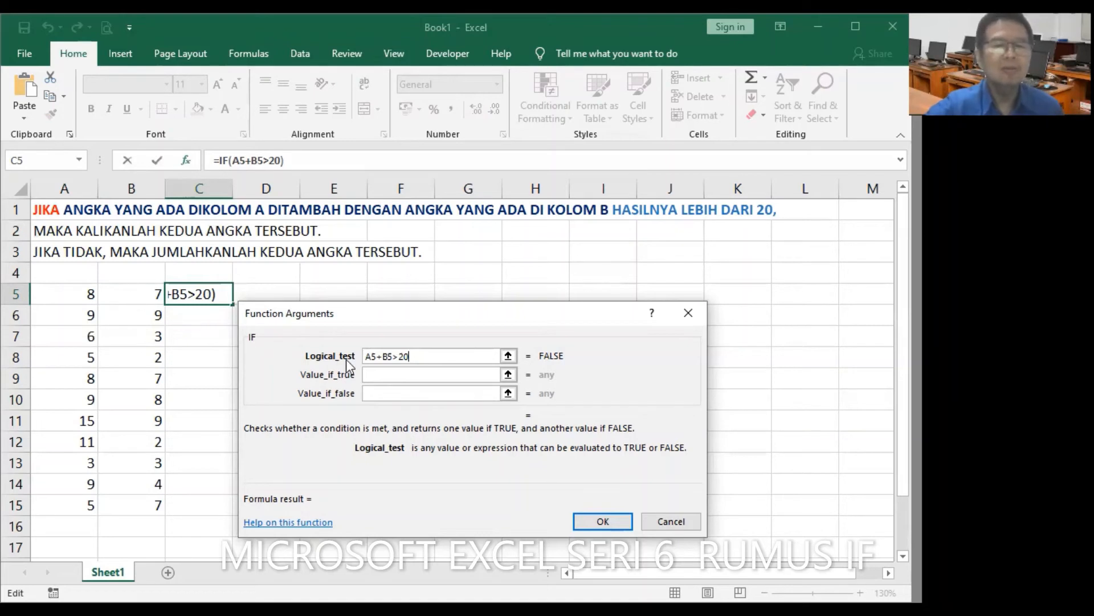
Step: Set the IF function's value if true to A5*B5, multiplying the two numbers
{"action": "left_click", "coordinate": [379, 374]}
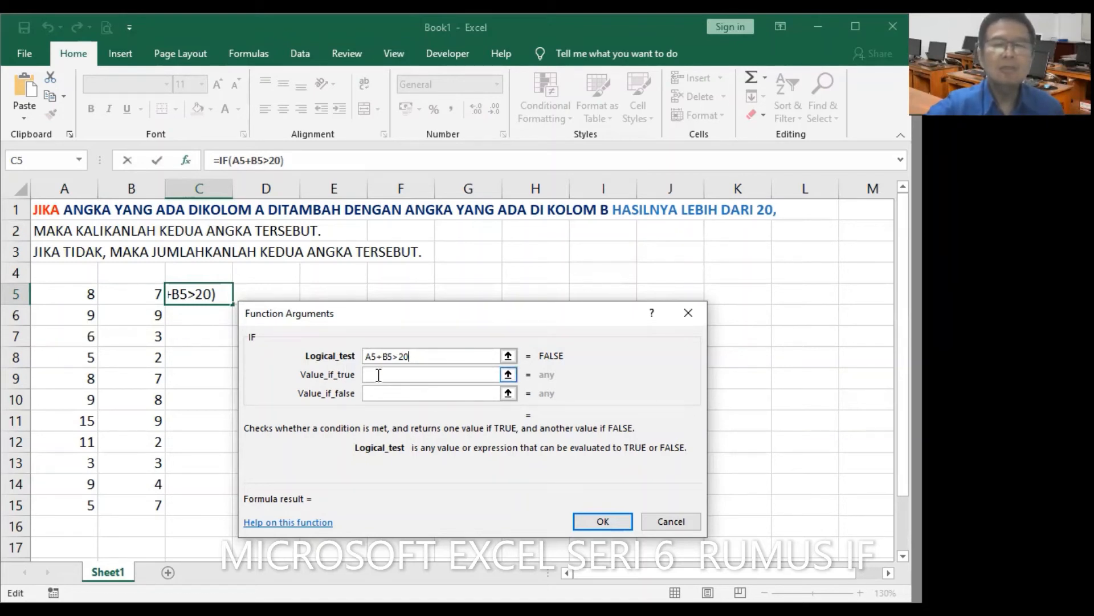
{"action": "left_click", "coordinate": [380, 374]}
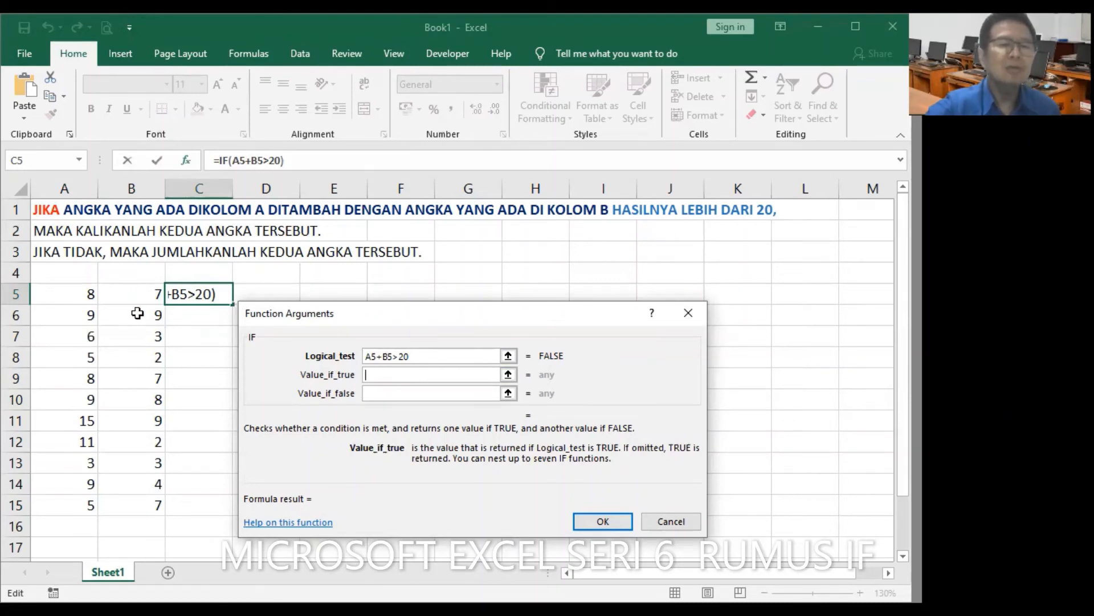
{"action": "left_click", "coordinate": [79, 294]}
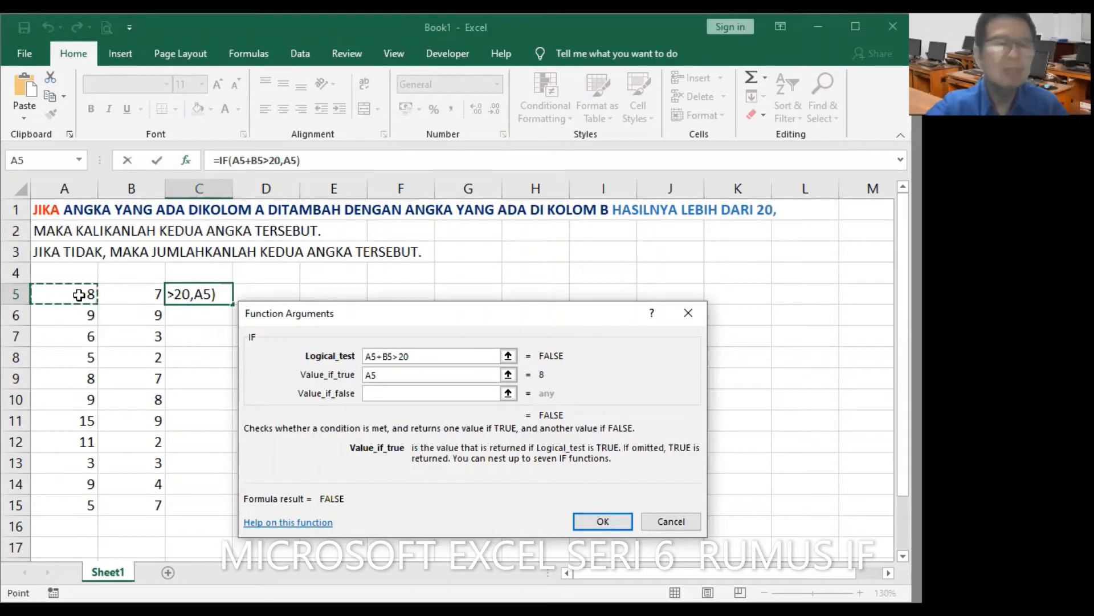
{"action": "type", "text": "*"}
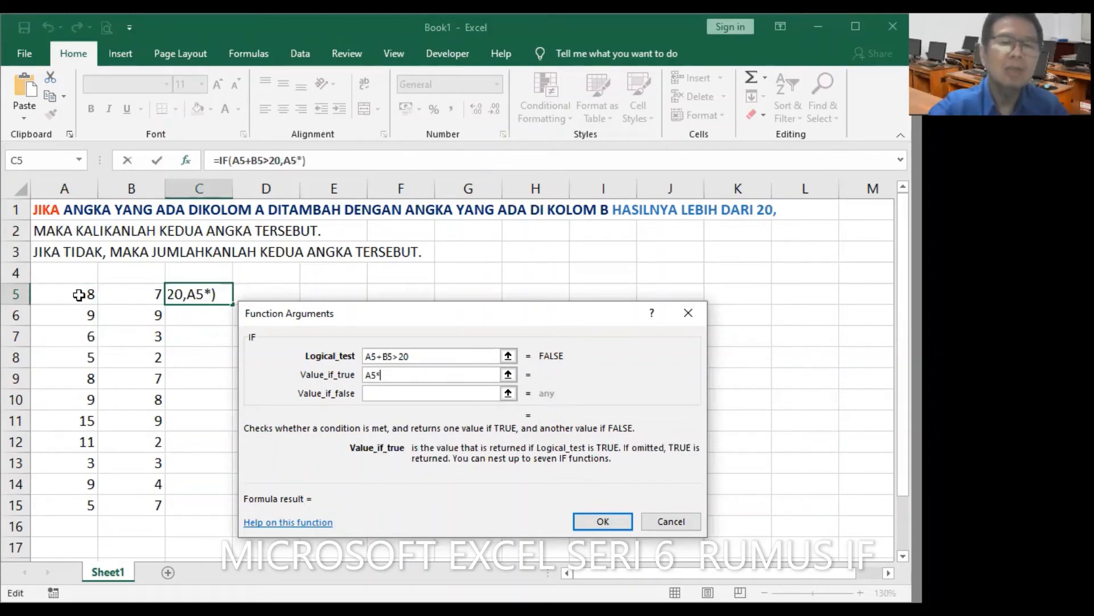
{"action": "left_click", "coordinate": [141, 296]}
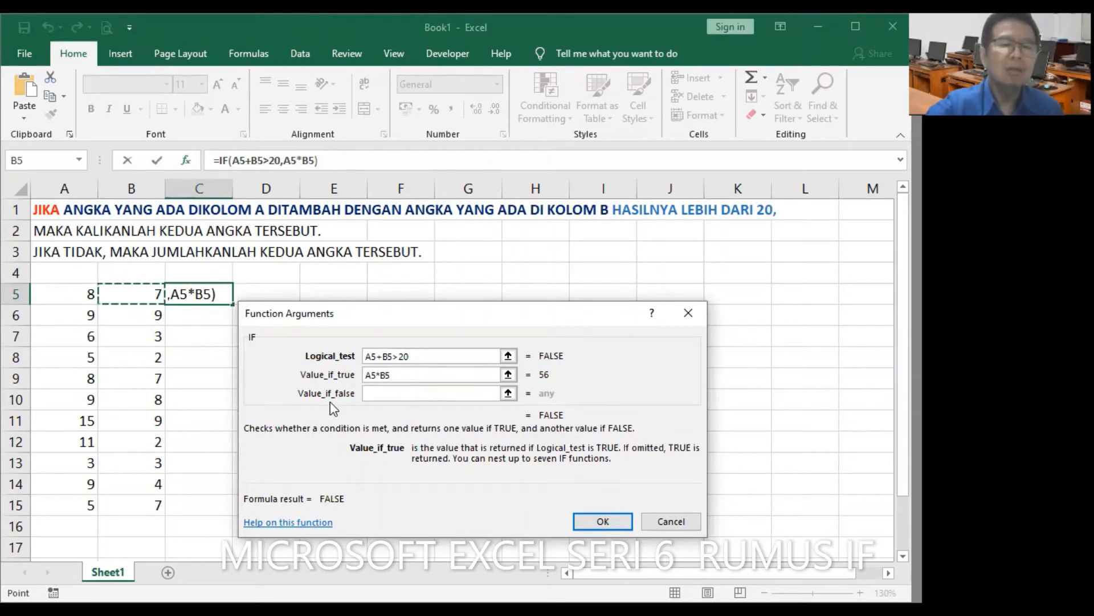
Step: Set the IF function's value if false to A5+B5 and enter the completed formula in C5
{"action": "left_click", "coordinate": [367, 394]}
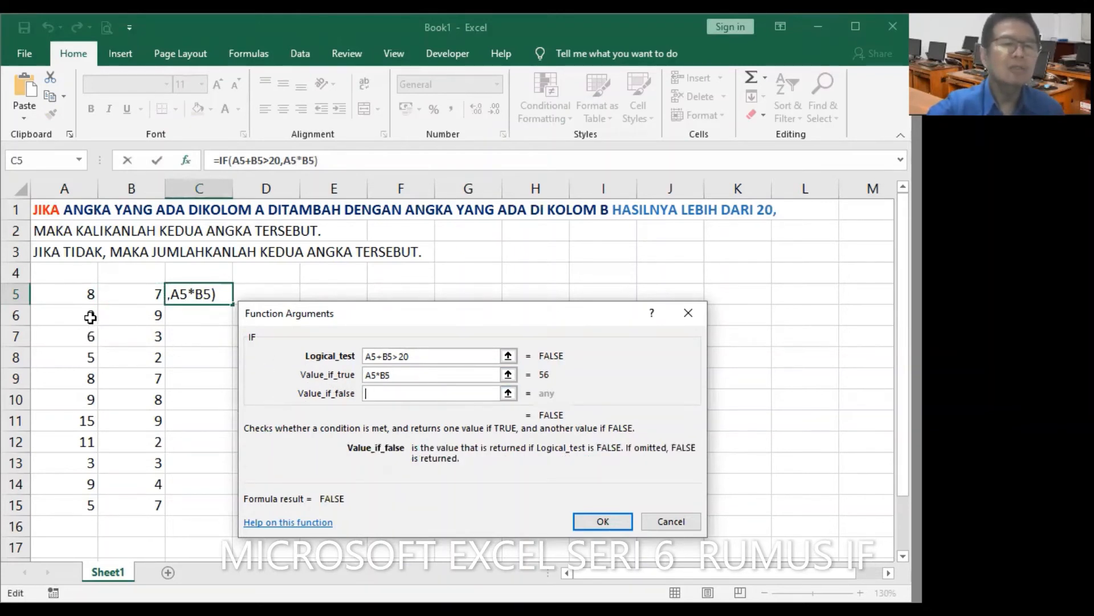
{"action": "left_click", "coordinate": [84, 294]}
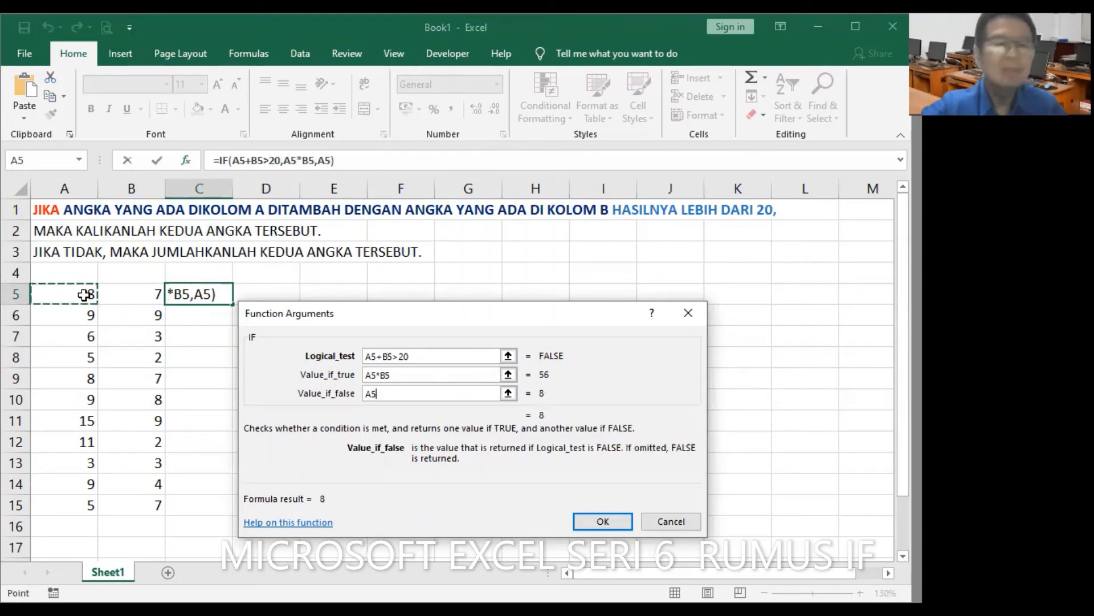
{"action": "type", "text": "+"}
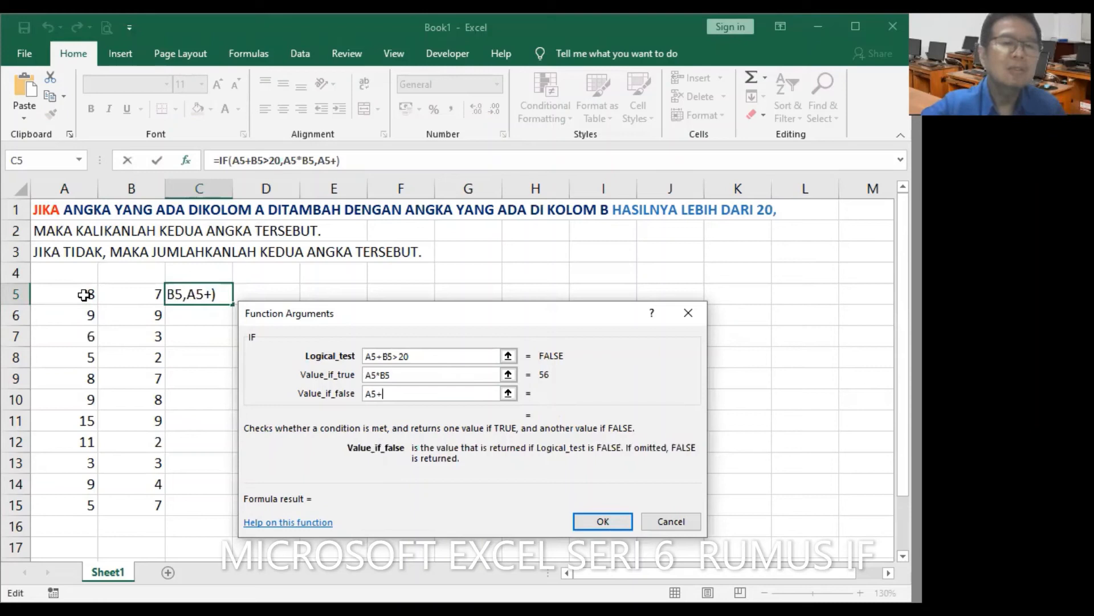
{"action": "left_click", "coordinate": [130, 294]}
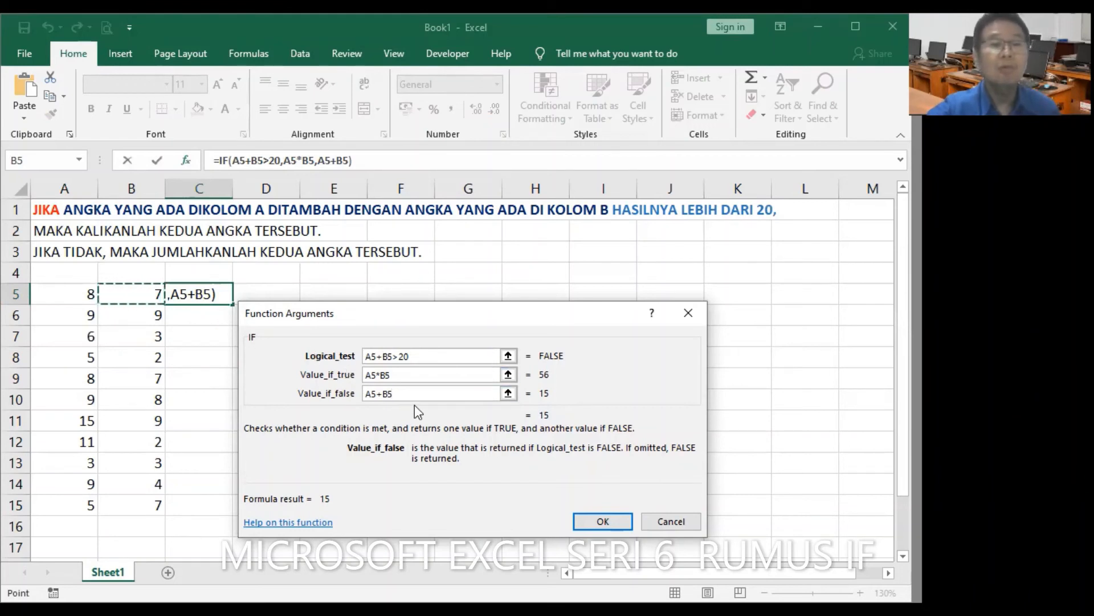
{"action": "left_click", "coordinate": [616, 521]}
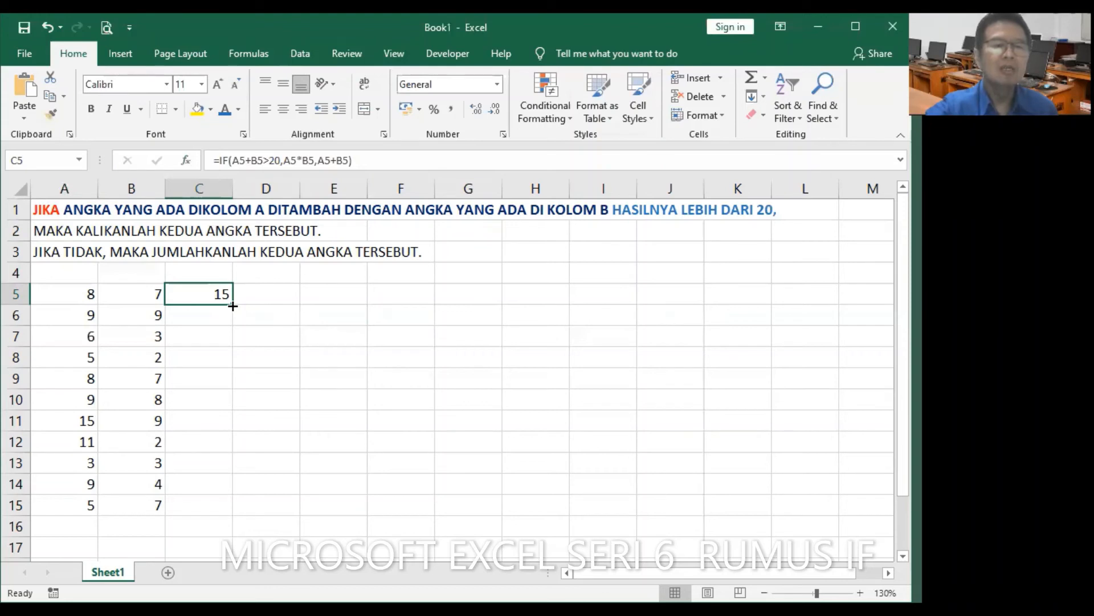
Step: Copy the IF formula from C5 down through C15
{"action": "left_click_drag", "start_coordinate": [232, 306], "coordinate": [240, 513]}
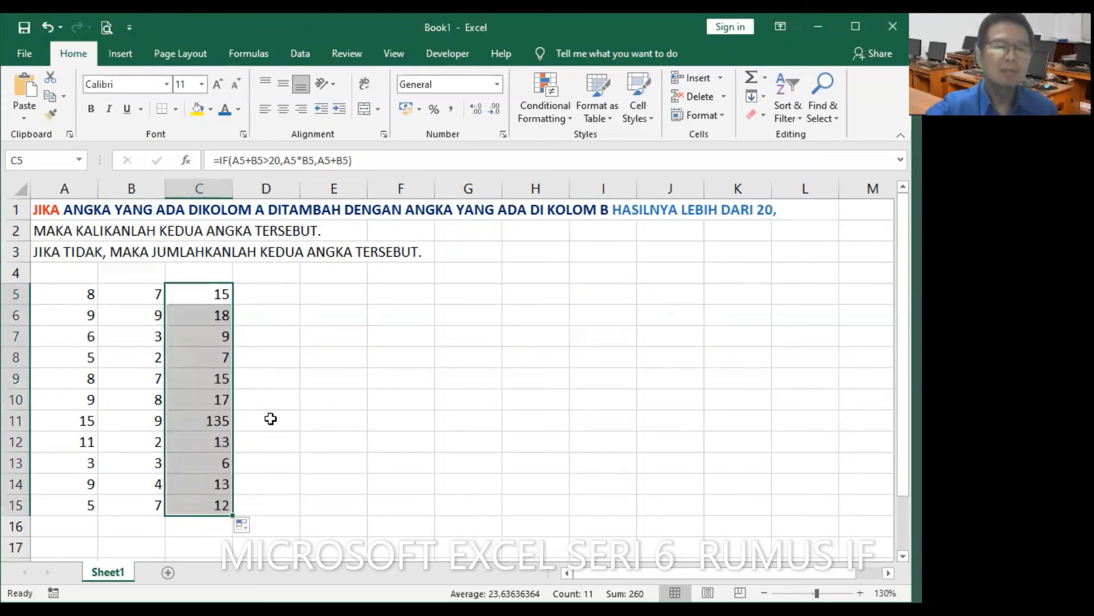
{"action": "left_click", "coordinate": [47, 26]}
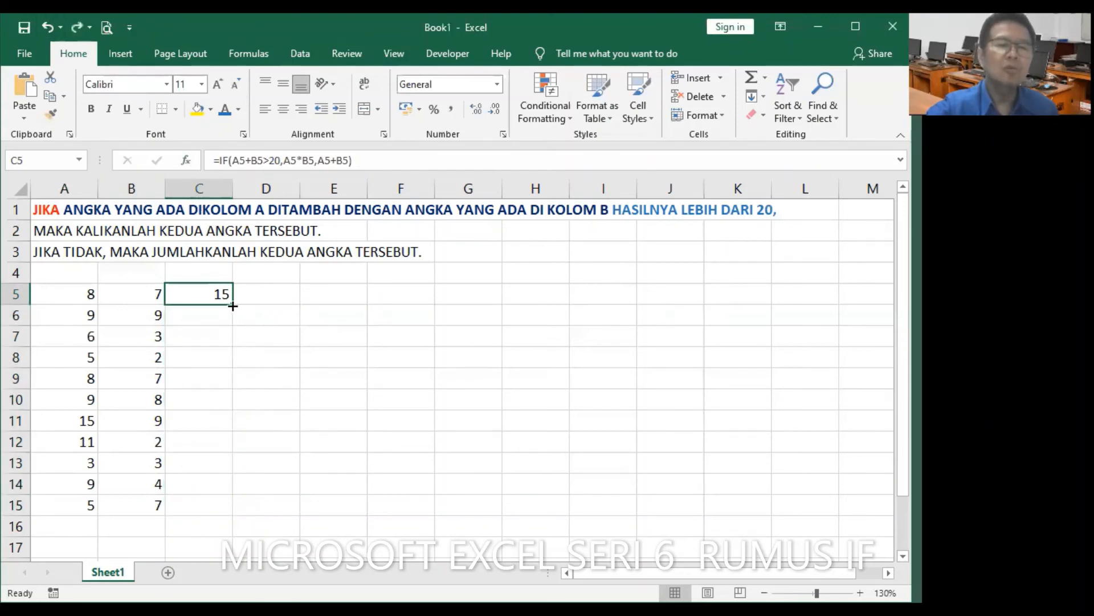
{"action": "double_click", "coordinate": [232, 306]}
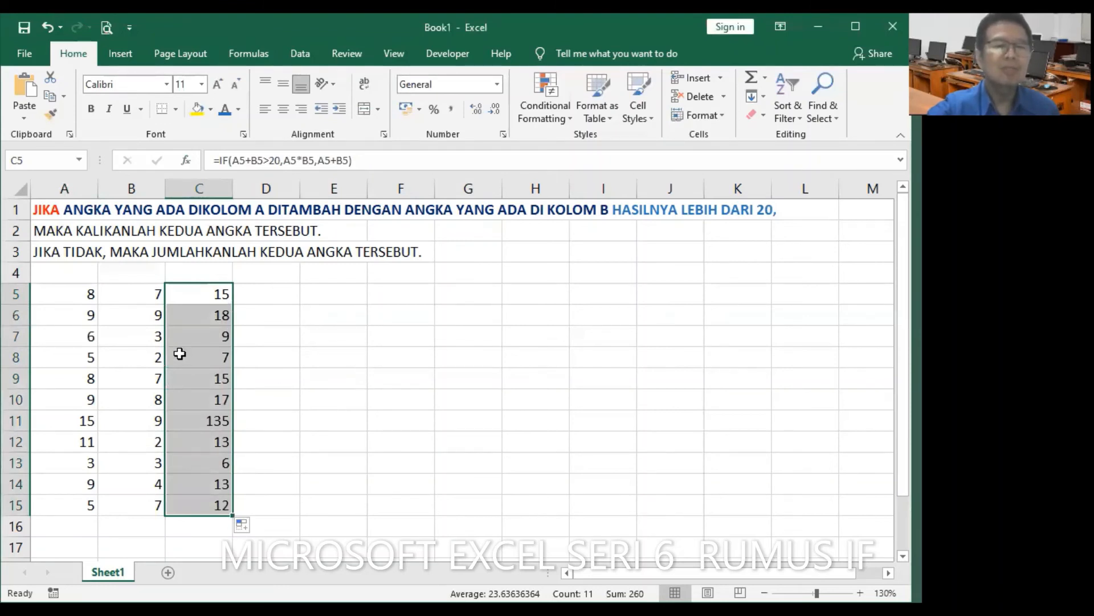
Step: Check the IF results in column C against the column A and B numbers for rows 6 and 7
{"action": "left_click", "coordinate": [88, 320]}
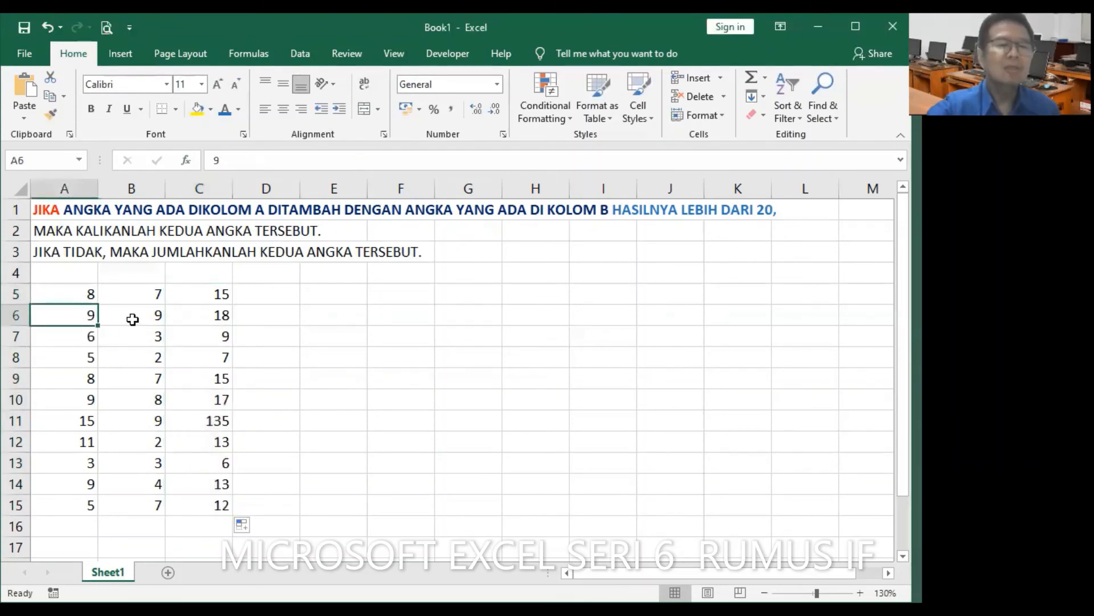
{"action": "left_click", "coordinate": [133, 320]}
{"action": "left_click", "coordinate": [221, 315]}
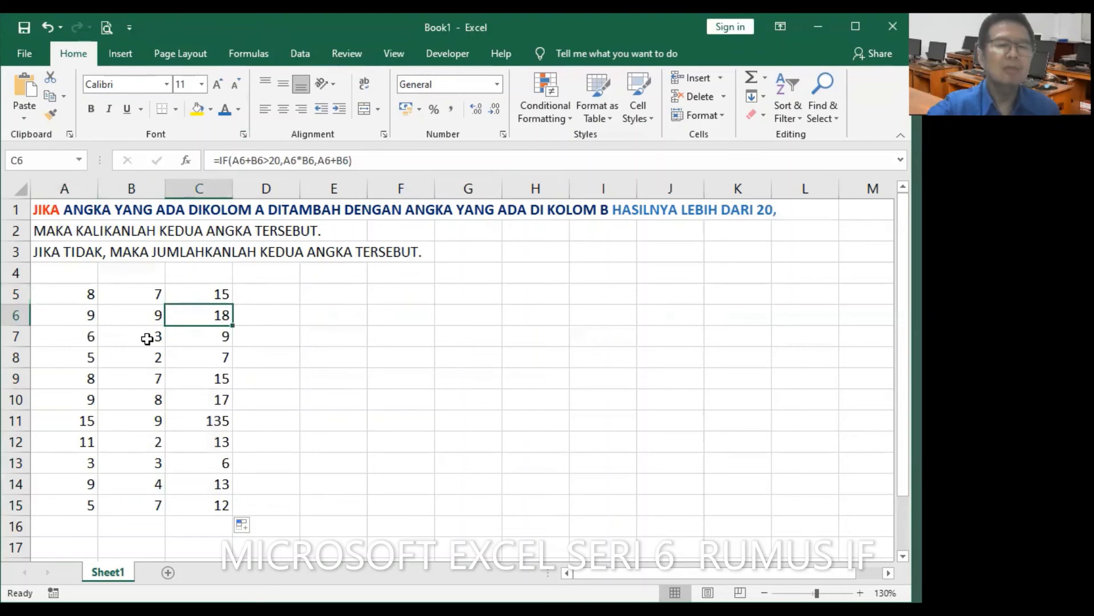
{"action": "left_click", "coordinate": [89, 336]}
{"action": "left_click", "coordinate": [132, 336]}
{"action": "left_click", "coordinate": [218, 337]}
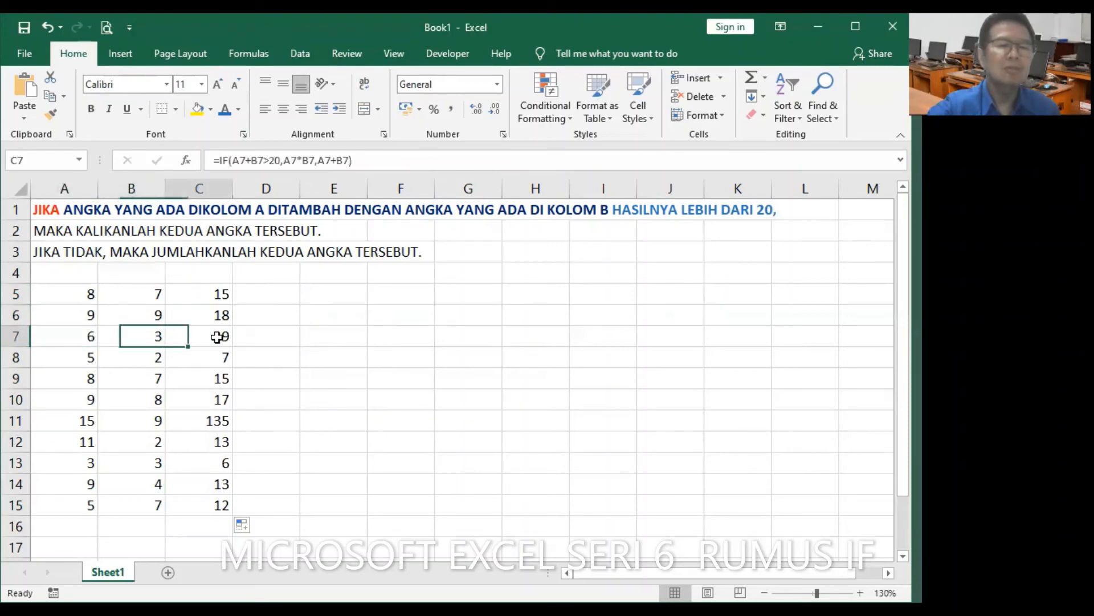
Step: Check the IF results in column C against the column A and B numbers for rows 8 and 9
{"action": "left_click", "coordinate": [81, 358]}
{"action": "left_click", "coordinate": [139, 359]}
{"action": "left_click", "coordinate": [204, 360]}
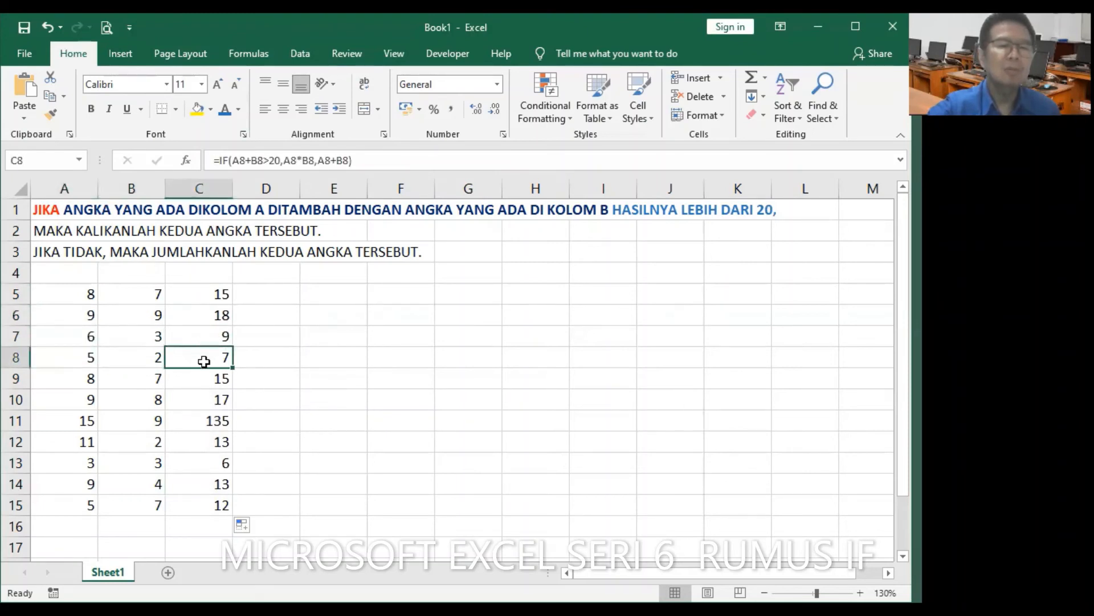
{"action": "left_click", "coordinate": [87, 376]}
{"action": "left_click", "coordinate": [155, 376]}
{"action": "left_click", "coordinate": [214, 380]}
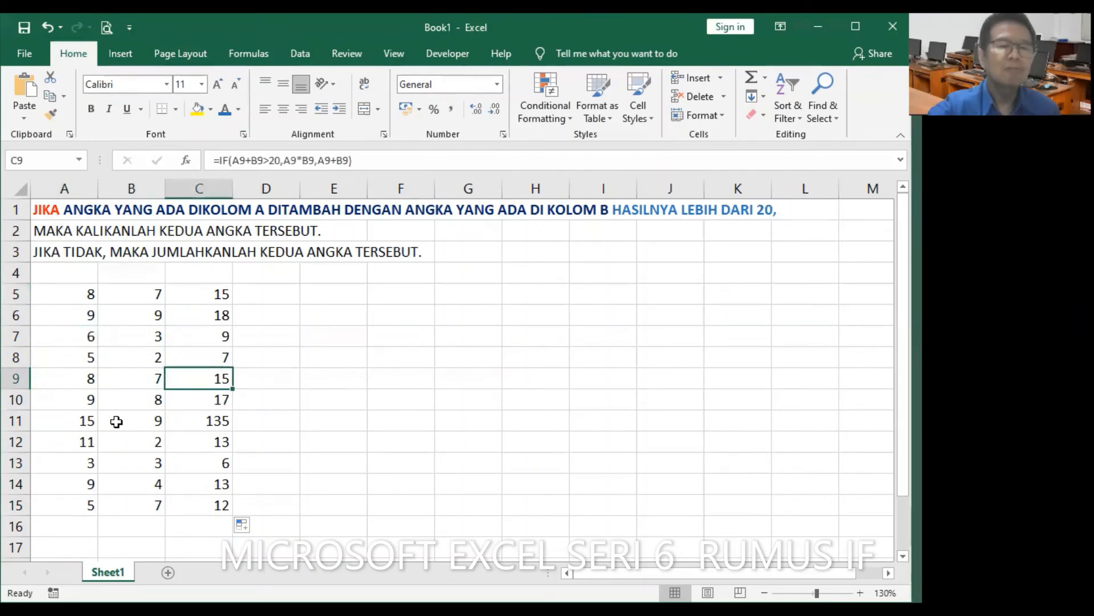
Step: Compare A11 and B11 with the IF result in C11 to check which branch of the formula applies
{"action": "left_click", "coordinate": [87, 422]}
{"action": "left_click", "coordinate": [110, 425]}
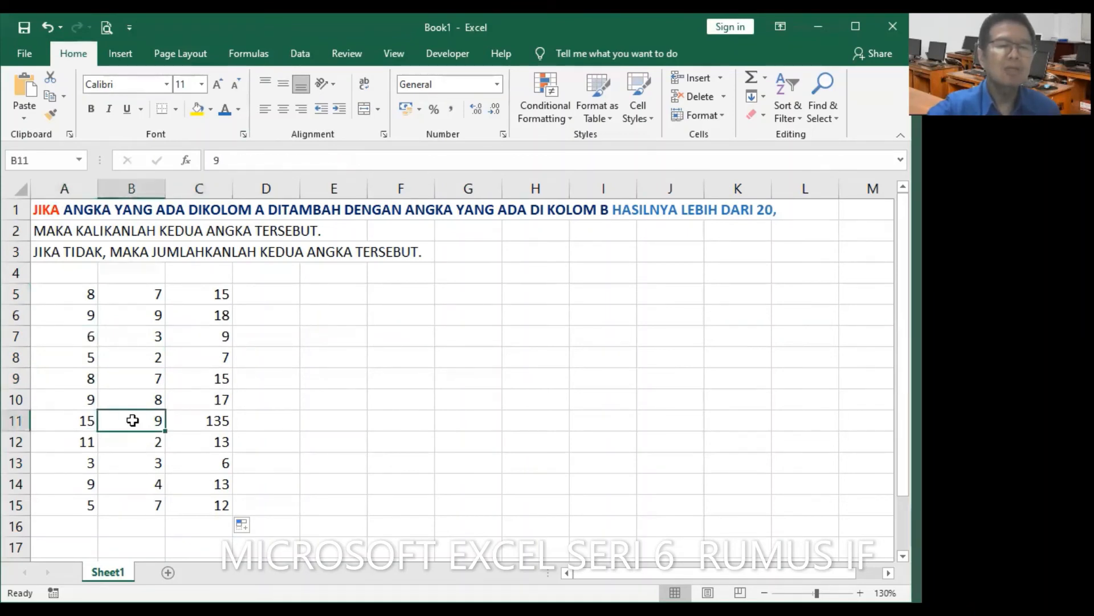
{"action": "left_click", "coordinate": [85, 422]}
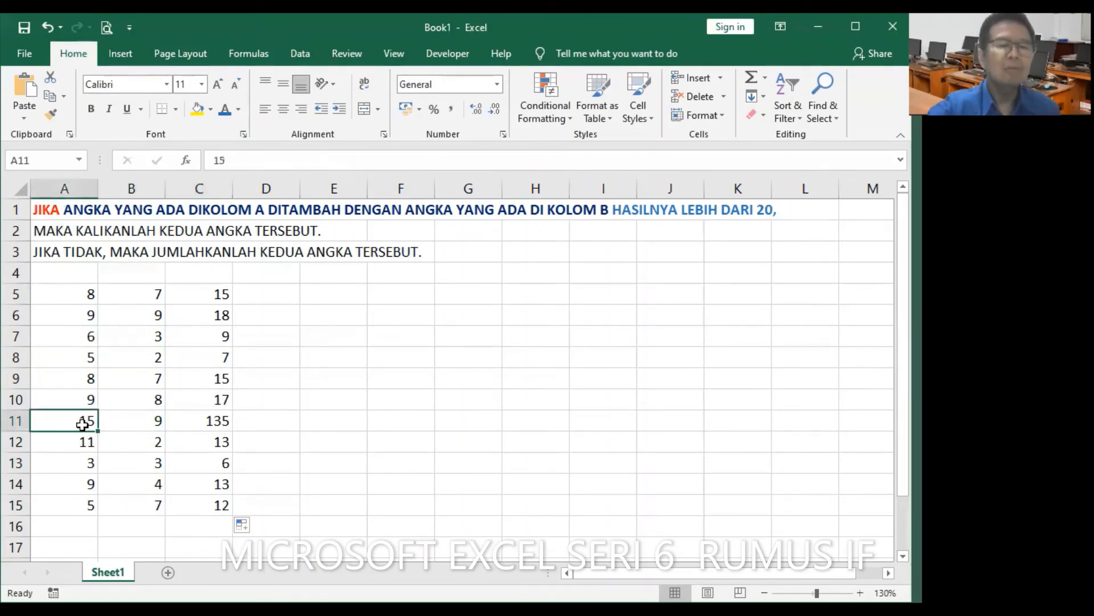
{"action": "left_click", "coordinate": [130, 425]}
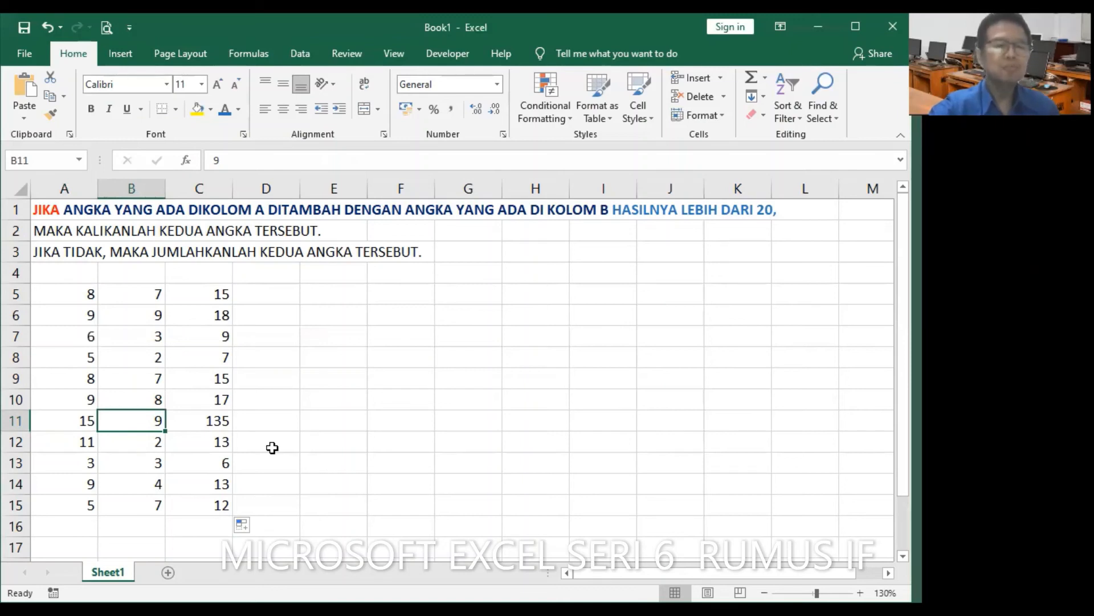
{"action": "left_click", "coordinate": [67, 423]}
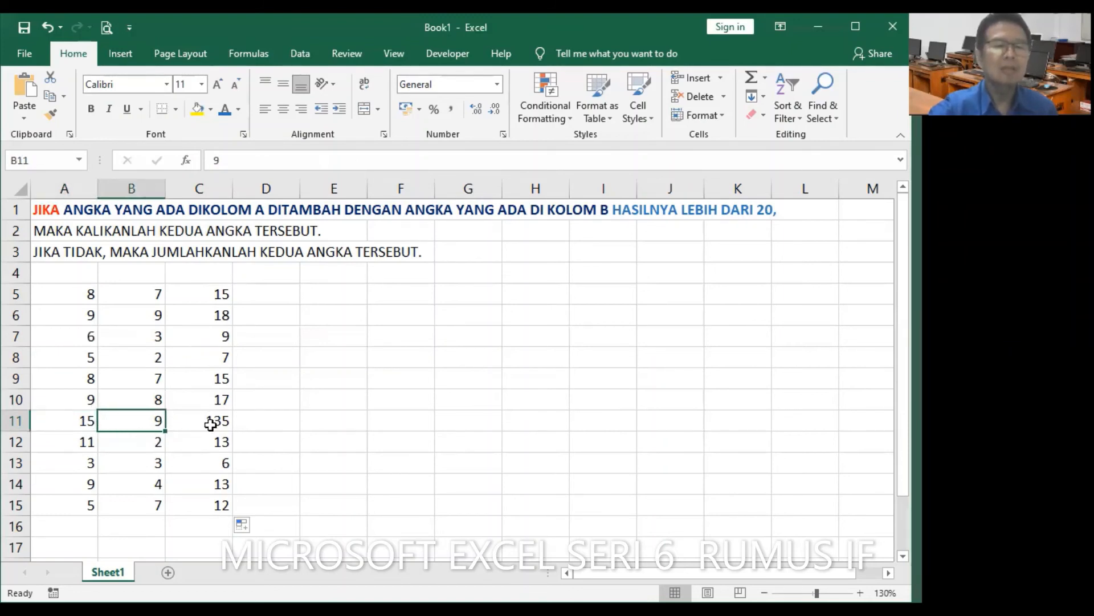
{"action": "left_click", "coordinate": [206, 428]}
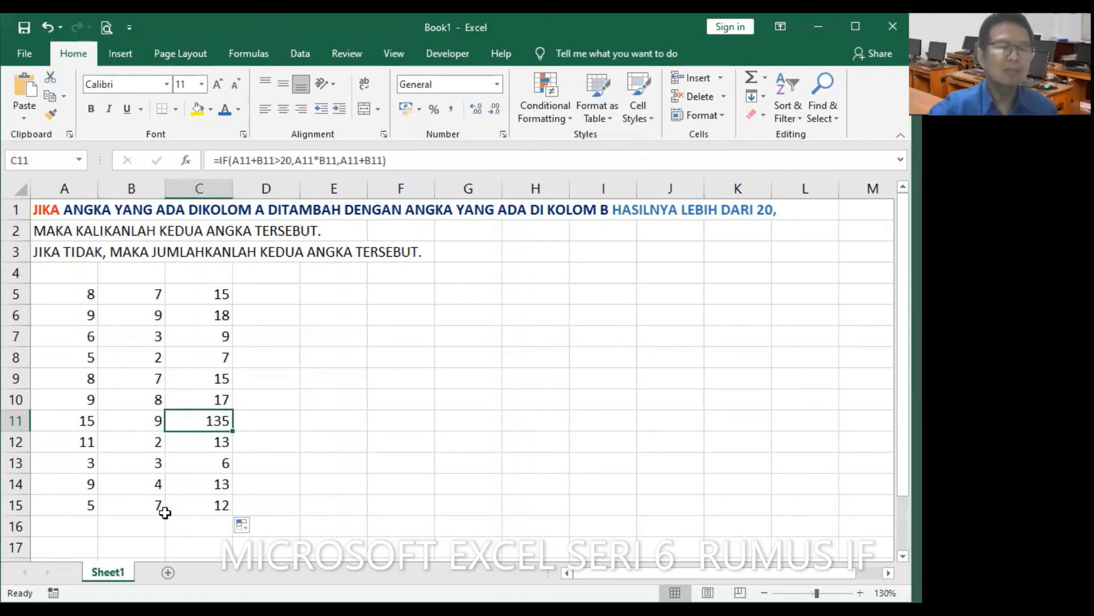
Step: Change the number in B12 to 20 to test the IF formula in that row
{"action": "left_click", "coordinate": [154, 447]}
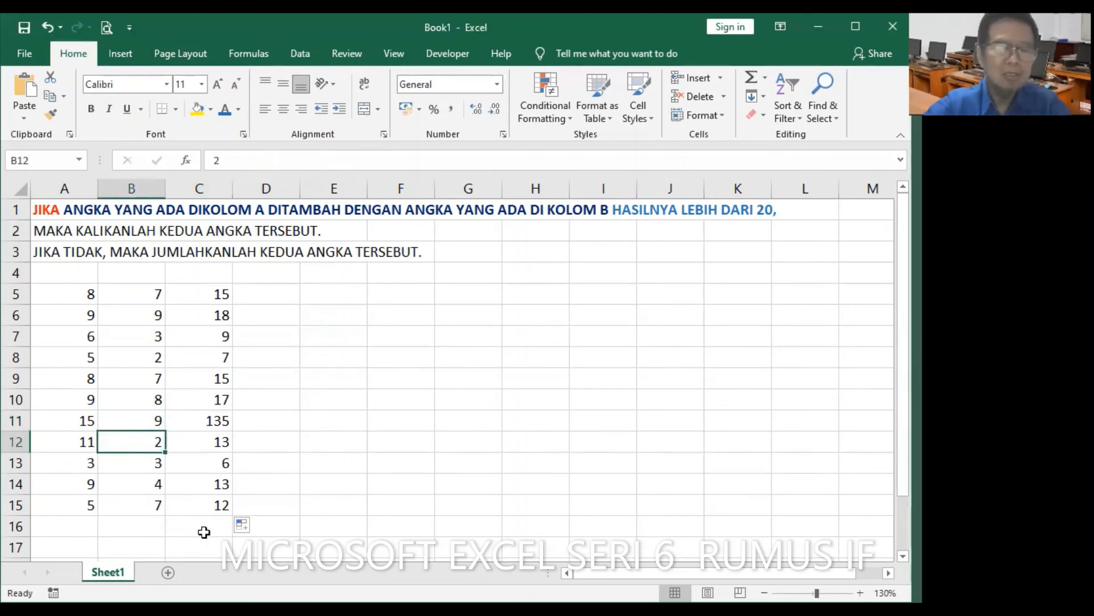
{"action": "key", "text": "F2"}
{"action": "type", "text": "0"}
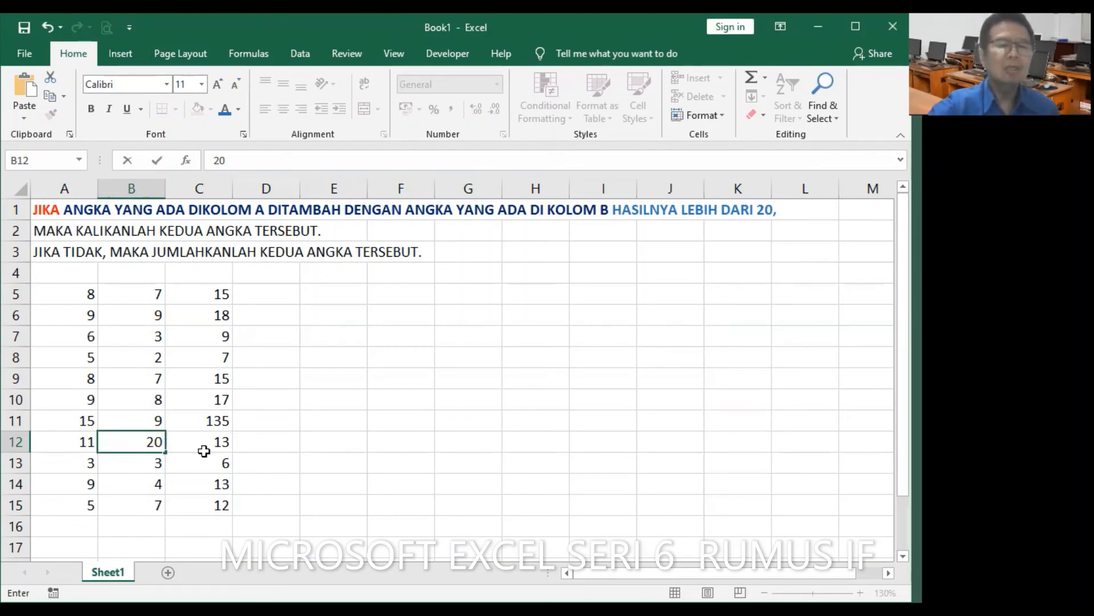
{"action": "key", "text": "Return"}
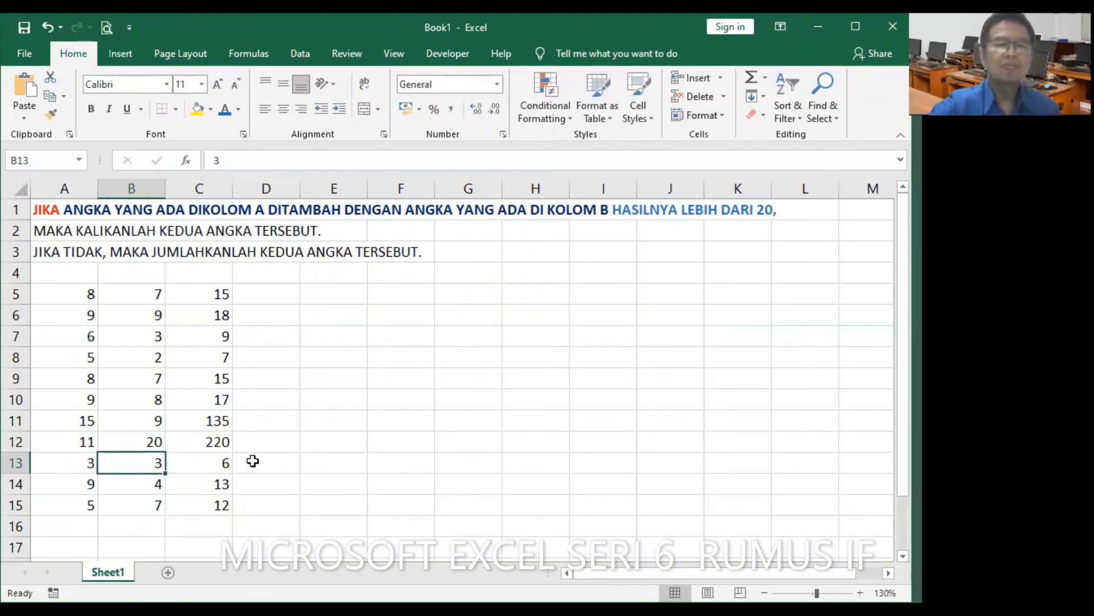
Step: Change the number in A5 to 30 to test the IF formula in that row
{"action": "left_click", "coordinate": [142, 294]}
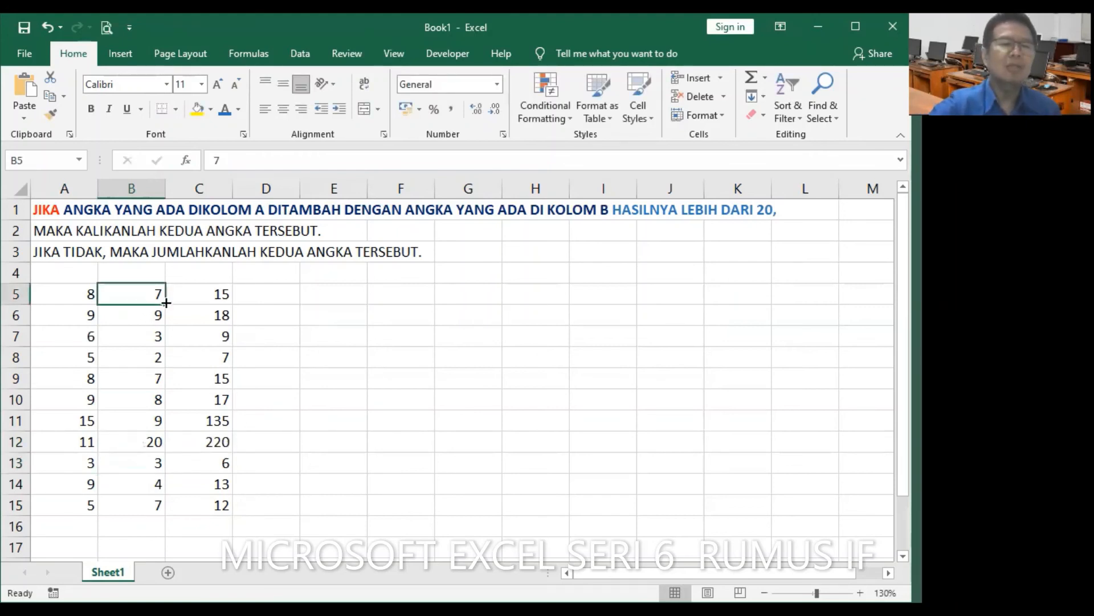
{"action": "left_click", "coordinate": [86, 294]}
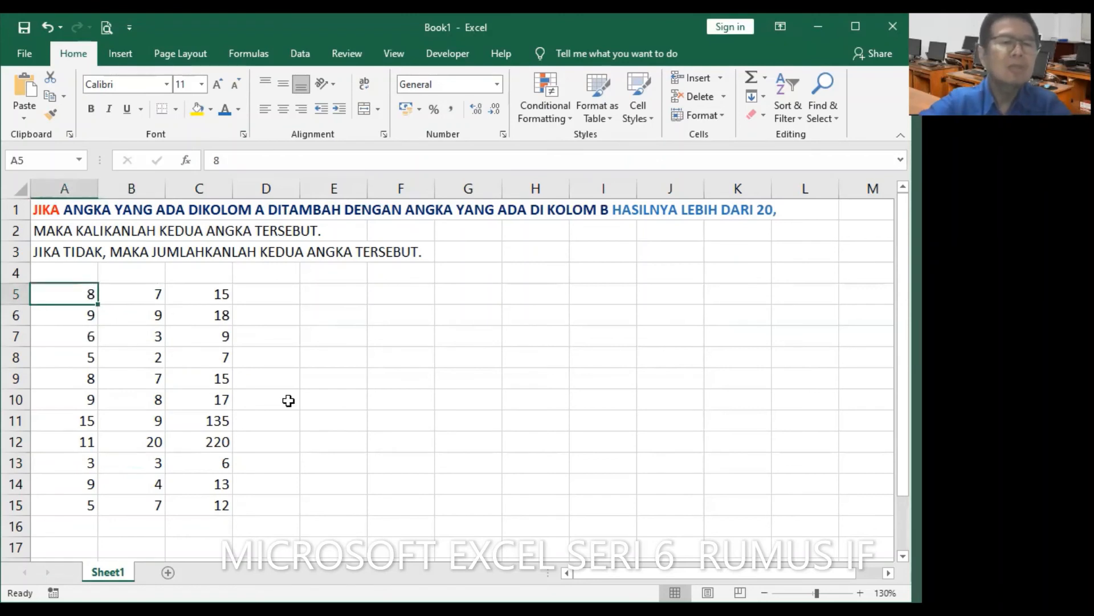
{"action": "type", "text": "30"}
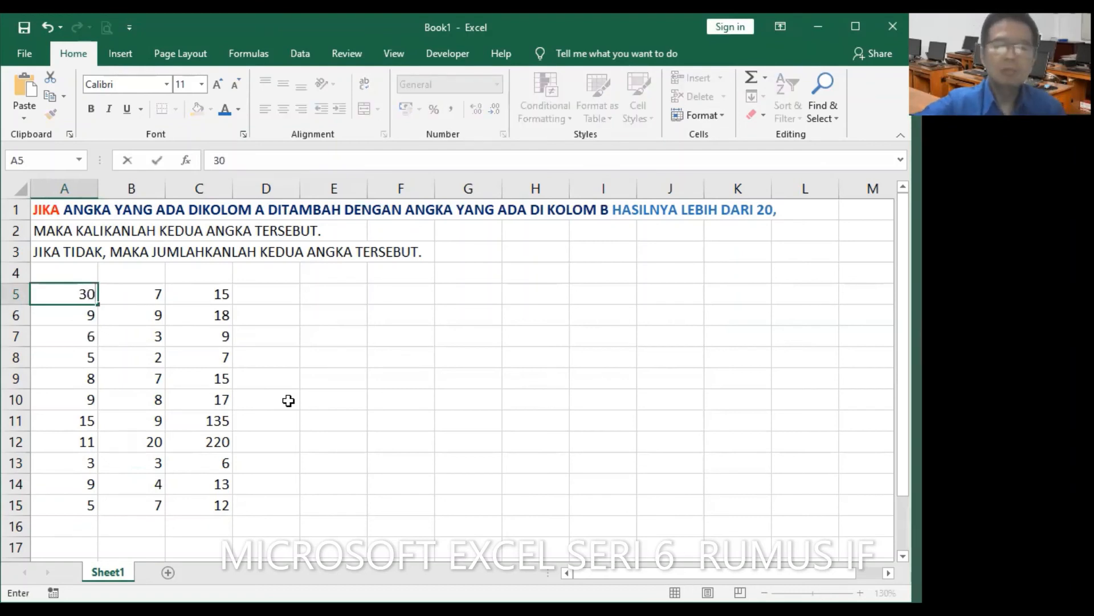
{"action": "key", "text": "Return"}
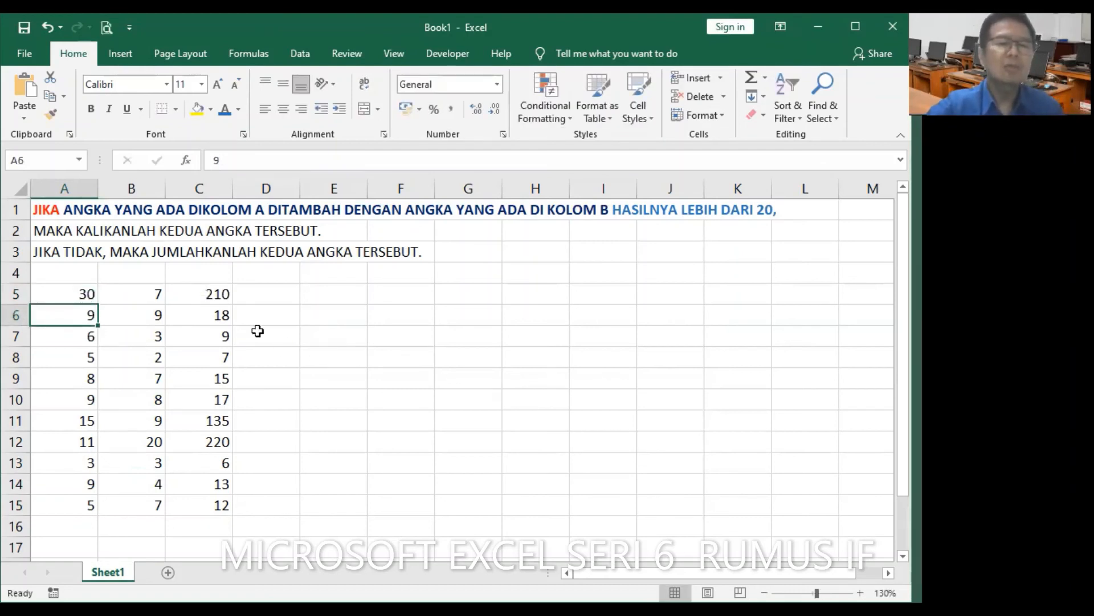